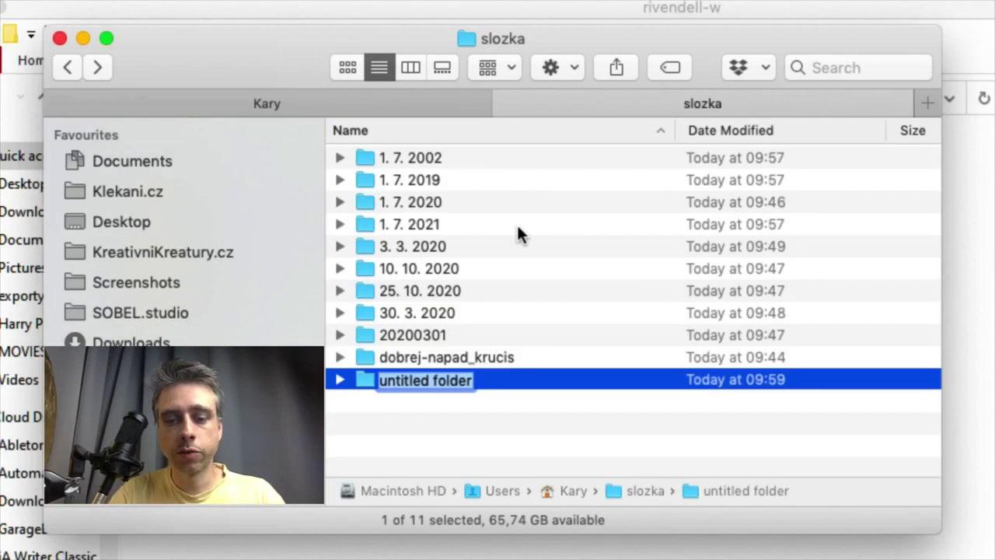
Name the new folder 1. 12. 2020 and sort the folder list by name in ascending order
{"action": "type", "text": "1. 12. 2020"}
{"action": "key", "text": "Return"}
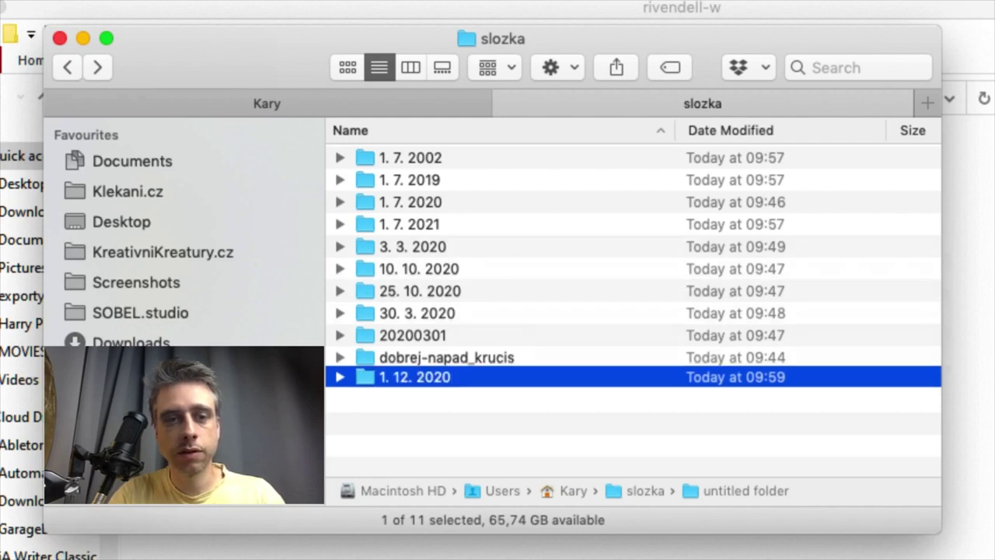
{"action": "left_click", "coordinate": [551, 133]}
{"action": "left_click", "coordinate": [551, 133]}
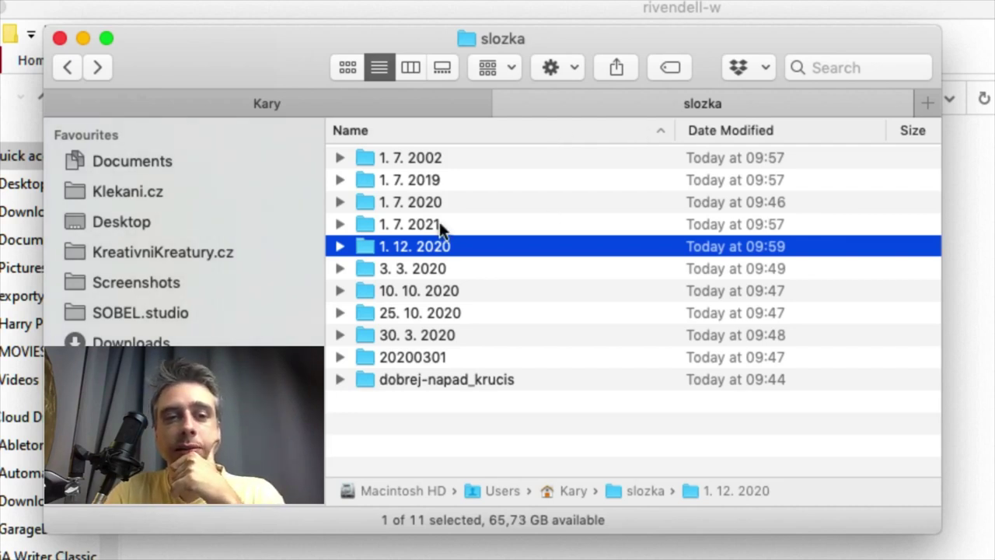
Examine how the day-first date folders are ordered by name, comparing days, months and years down to the 20200301 folder
{"action": "left_click", "coordinate": [436, 178]}
{"action": "left_click", "coordinate": [442, 160]}
{"action": "left_click", "coordinate": [479, 204]}
{"action": "left_click", "coordinate": [483, 246]}
{"action": "left_click", "coordinate": [483, 202]}
{"action": "left_click", "coordinate": [484, 160]}
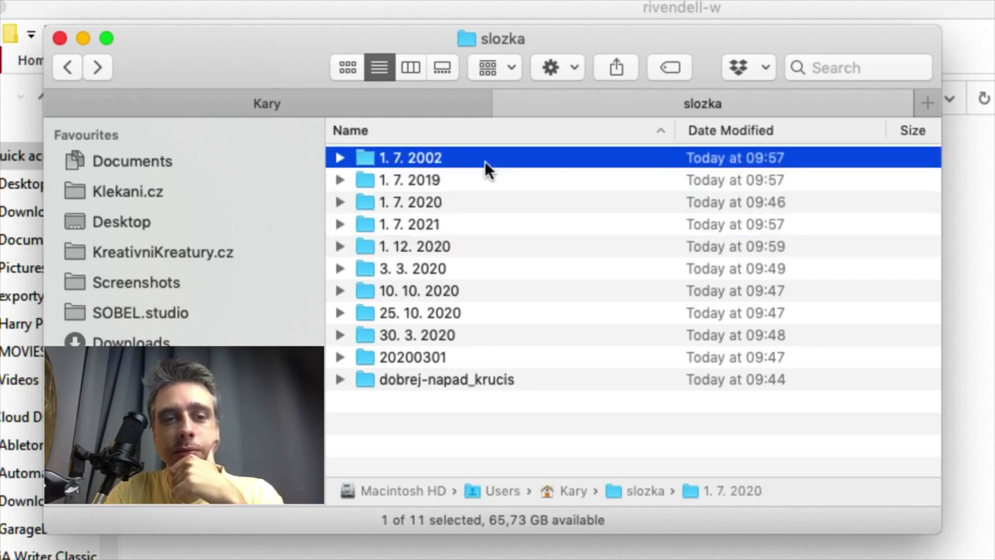
{"action": "left_click", "coordinate": [491, 246]}
{"action": "left_click", "coordinate": [492, 270]}
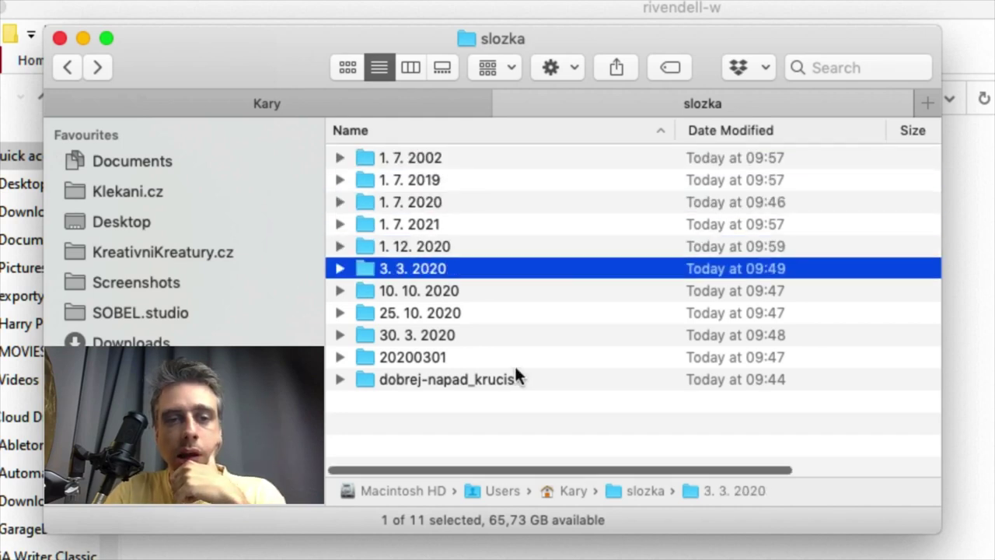
{"action": "left_click", "coordinate": [488, 292]}
{"action": "left_click", "coordinate": [495, 314]}
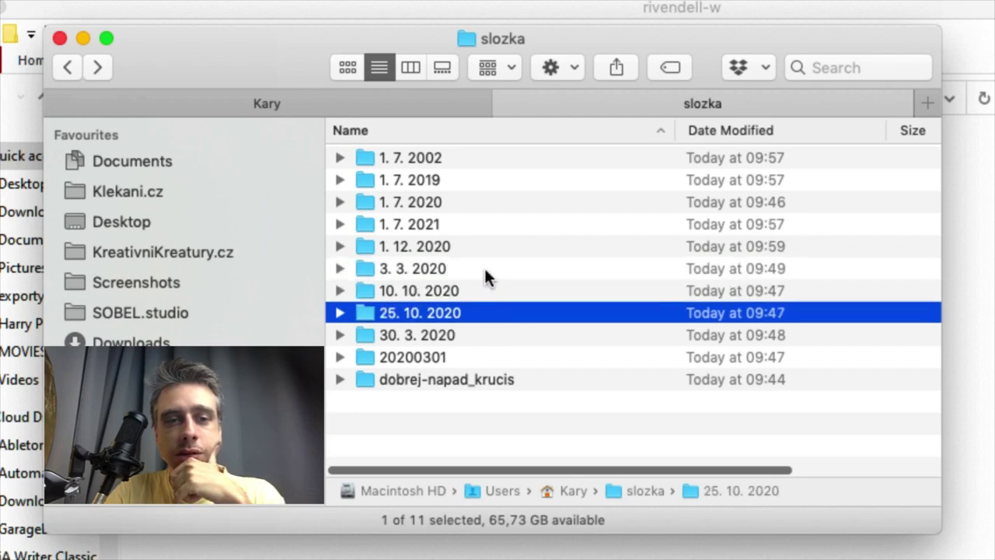
{"action": "left_click", "coordinate": [485, 269]}
{"action": "left_click", "coordinate": [488, 294]}
{"action": "left_click", "coordinate": [500, 313]}
{"action": "left_click", "coordinate": [498, 334]}
{"action": "left_click", "coordinate": [495, 313]}
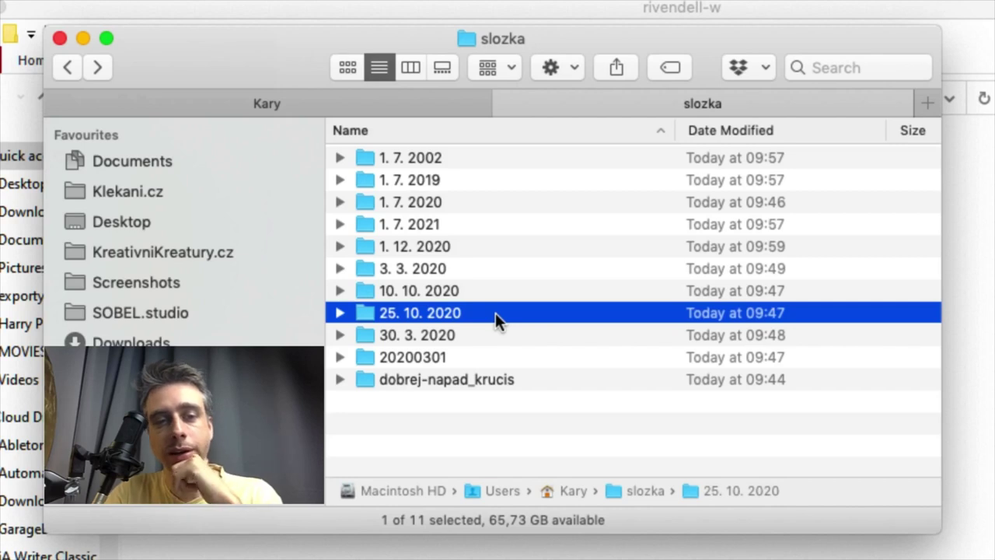
{"action": "left_click", "coordinate": [497, 359]}
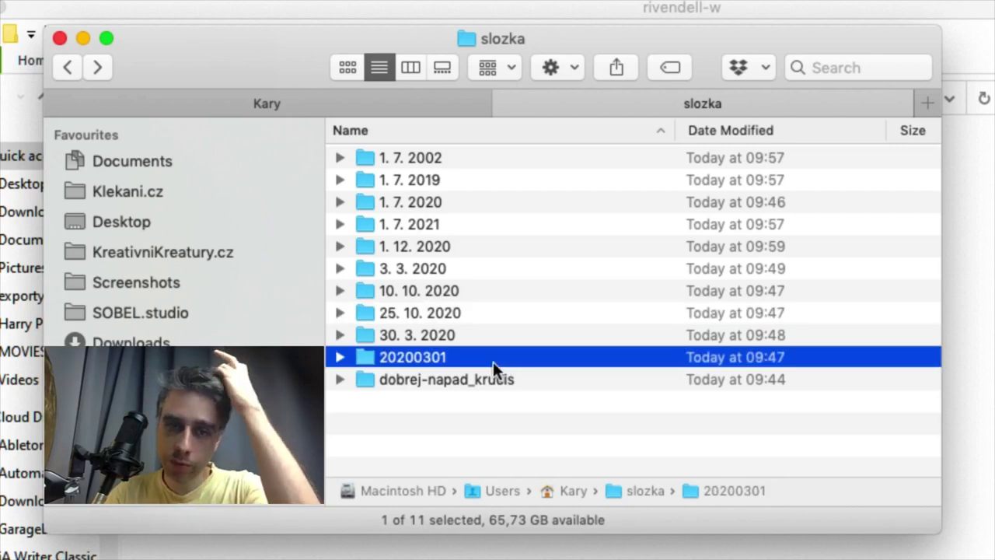
Rename the folder 1. 7. 2002 as 20020701
{"action": "key", "text": "Up"}
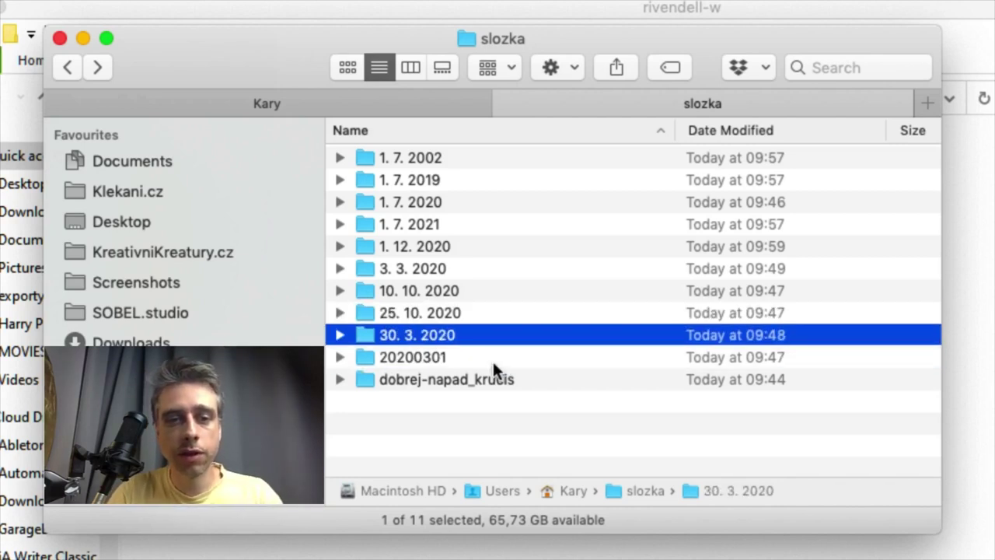
{"action": "key", "text": "Up"}
{"action": "key", "text": "Up"}
{"action": "key", "text": "Up"}
{"action": "key", "text": "Up"}
{"action": "key", "text": "Up"}
{"action": "key", "text": "Up"}
{"action": "key", "text": "Up"}
{"action": "key", "text": "Up"}
{"action": "key", "text": "Return"}
{"action": "type", "text": "20020701"}
{"action": "key", "text": "Return"}
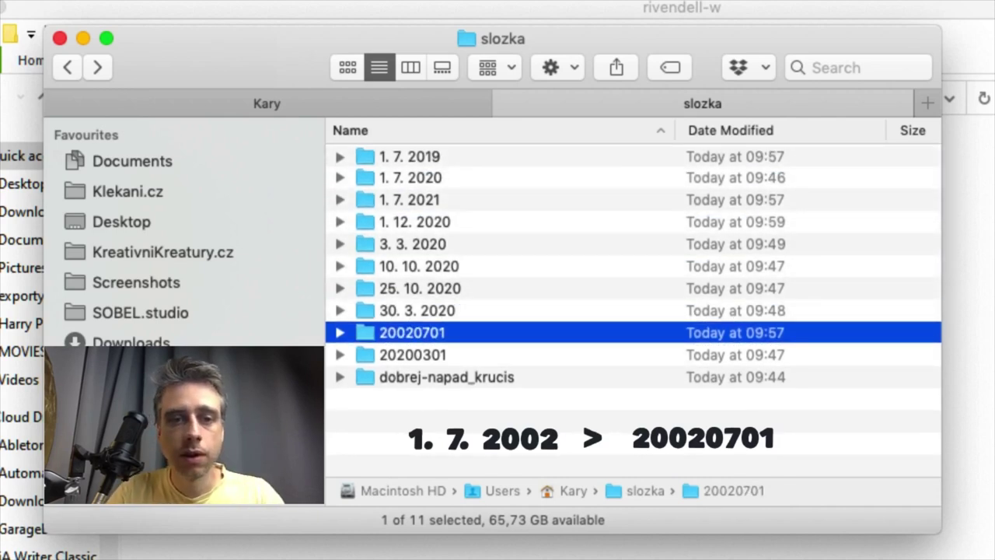
Rename the folder 30. 3. 2020 as 20200330
{"action": "left_click", "coordinate": [417, 311]}
{"action": "key", "text": "Return"}
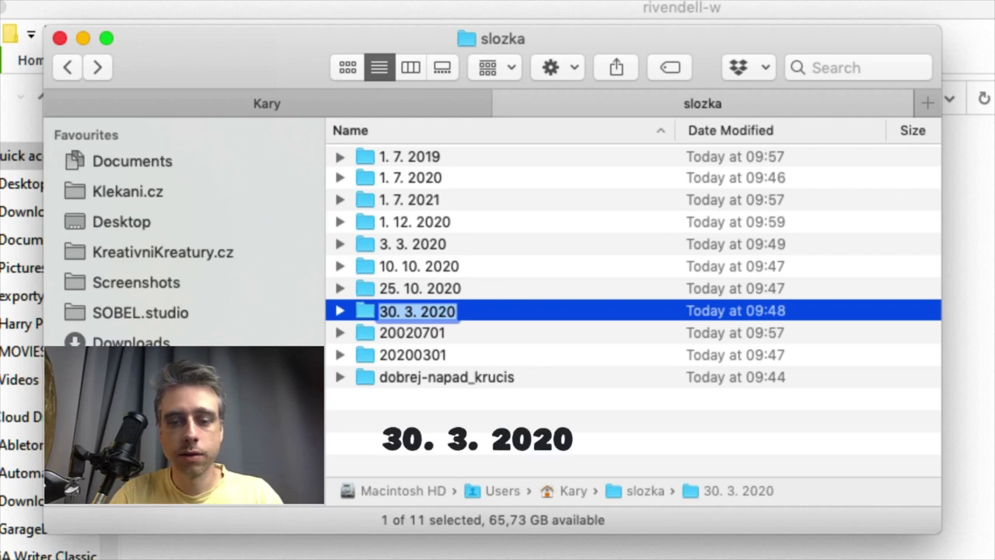
{"action": "type", "text": "202003"}
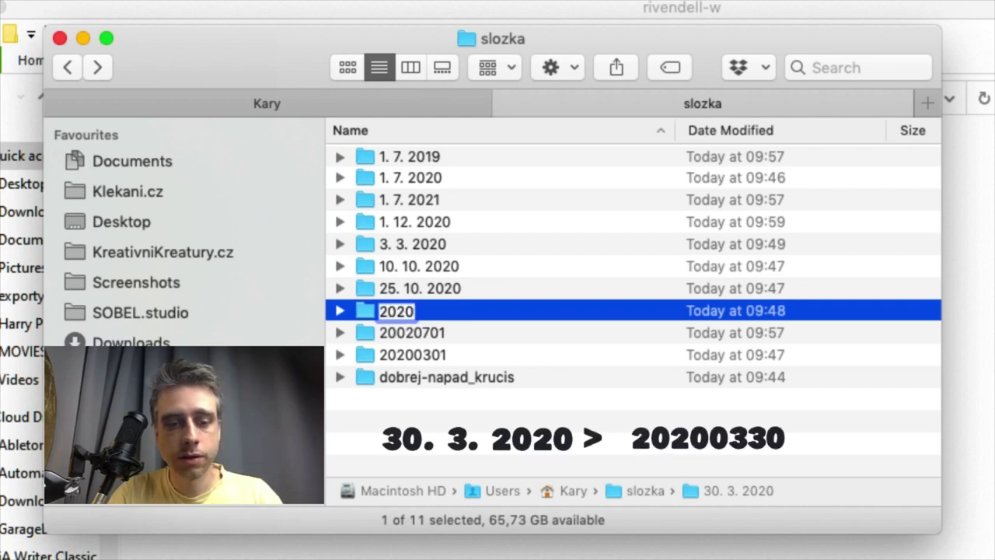
{"action": "type", "text": "30"}
{"action": "key", "text": "Return"}
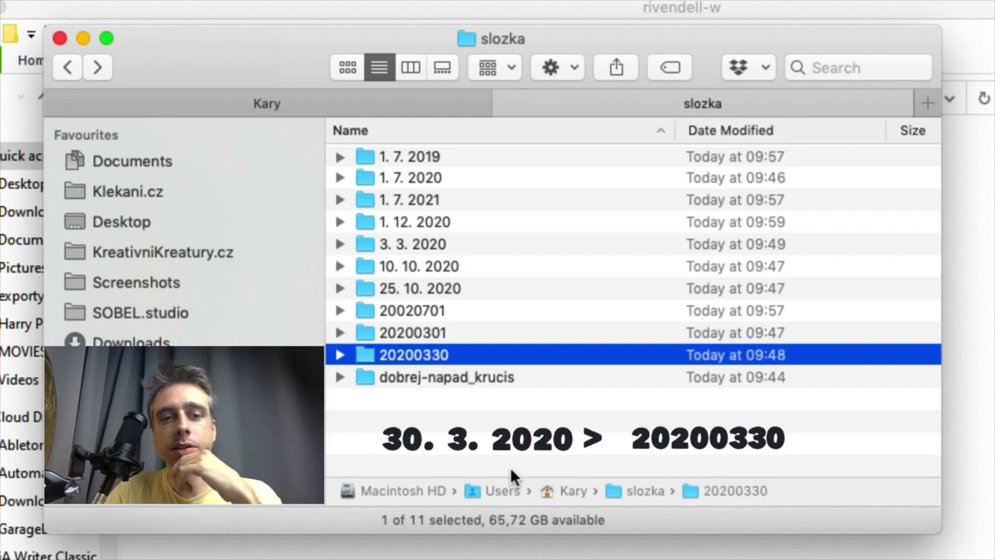
Examine the order of the three year-first folders 20020701, 20200301 and 20200330
{"action": "left_click", "coordinate": [460, 331]}
{"action": "left_click", "coordinate": [453, 312]}
{"action": "key", "text": "Down"}
{"action": "key", "text": "Down"}
{"action": "key", "text": "Up"}
{"action": "key", "text": "Up"}
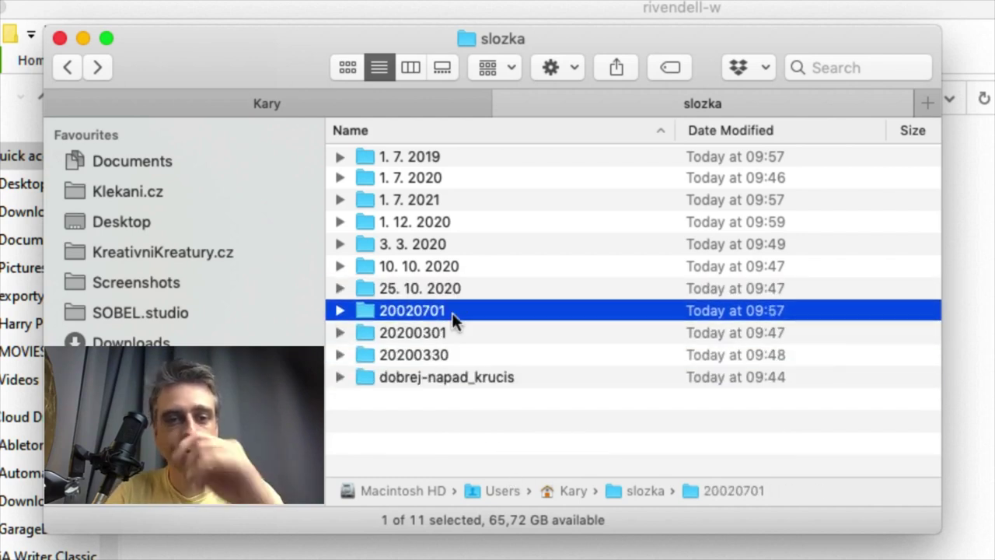
{"action": "key", "text": "Up"}
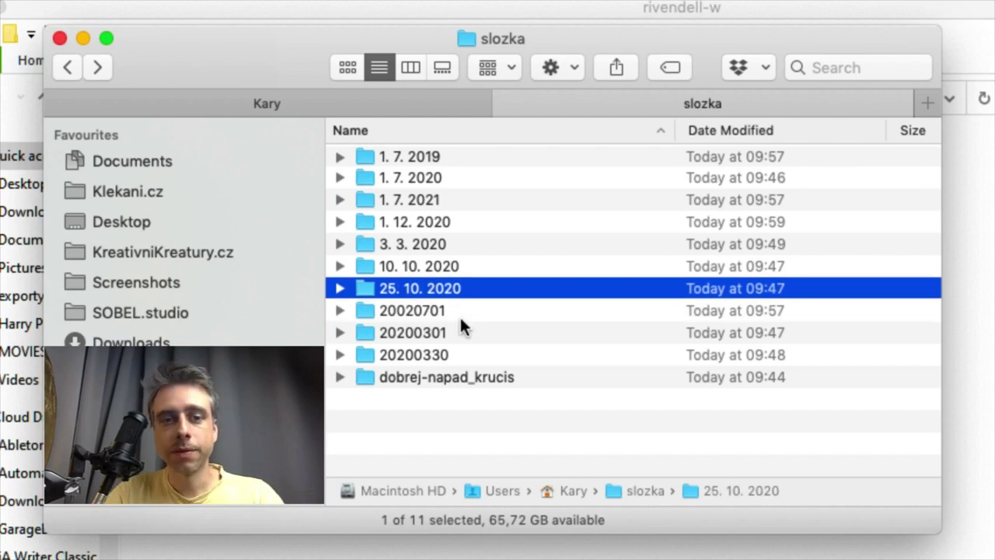
{"action": "left_click", "coordinate": [465, 331]}
{"action": "key", "text": "Up"}
{"action": "key", "text": "shift+Down"}
{"action": "key", "text": "shift+Down"}
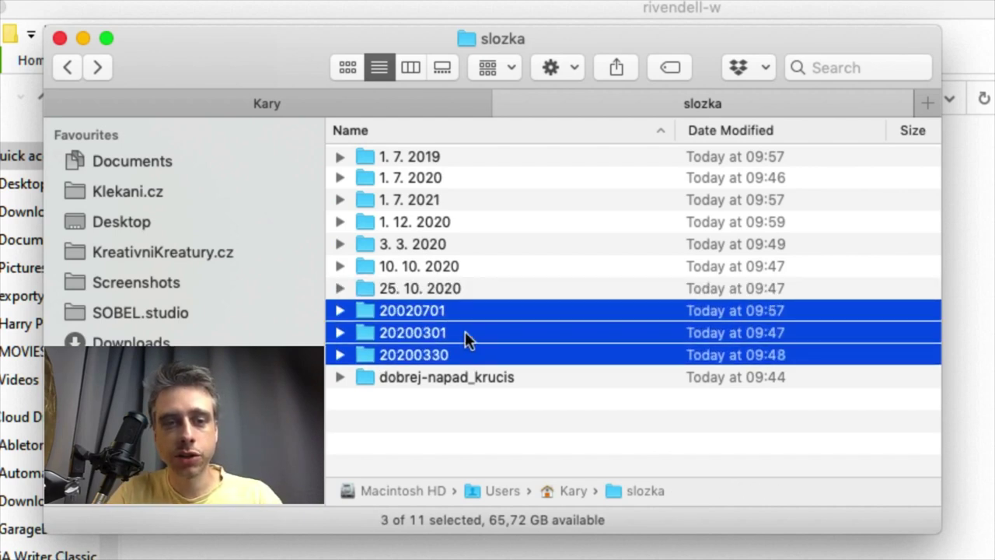
{"action": "key", "text": "Down"}
{"action": "key", "text": "Up"}
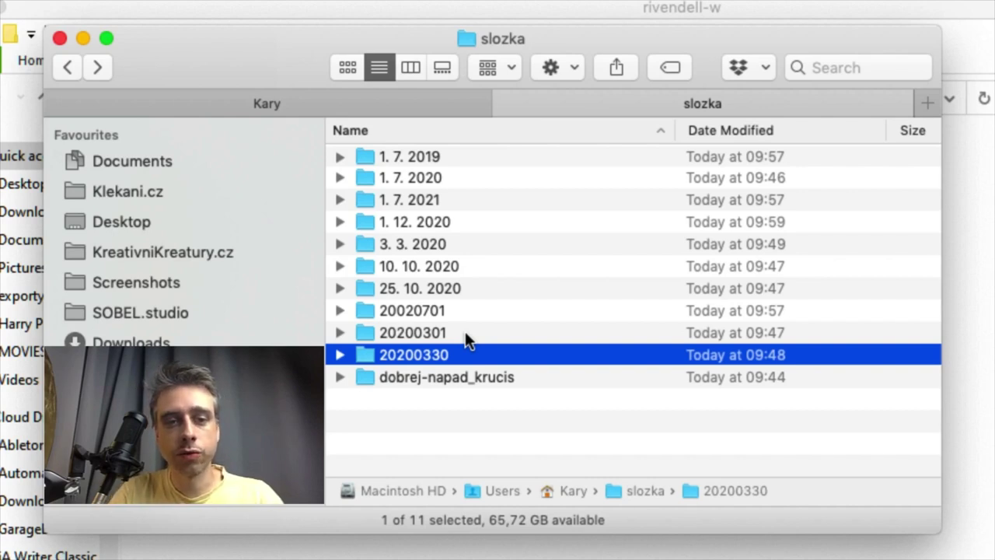
Create a new folder named 200301 using a two-digit year
{"action": "key", "text": "super+shift+n"}
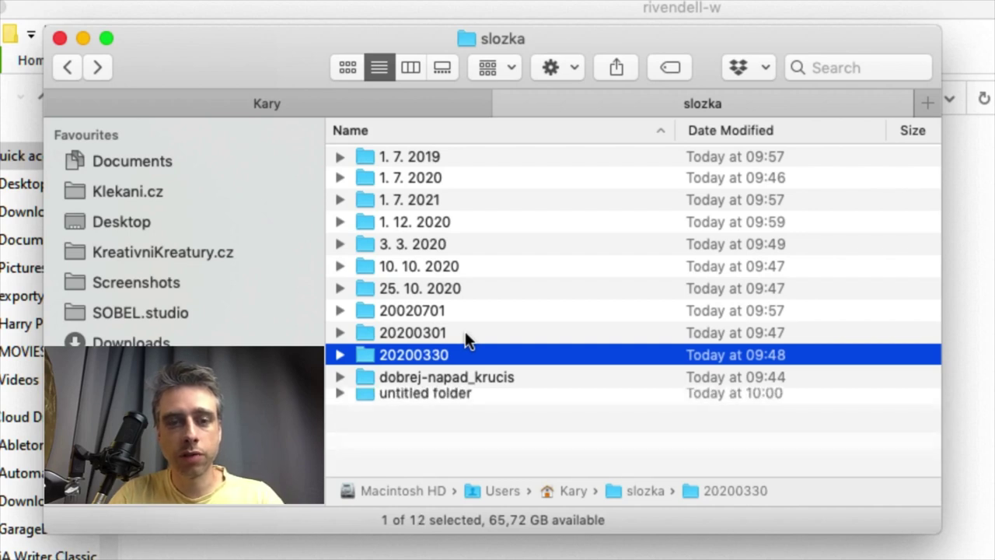
{"action": "type", "text": "2008"}
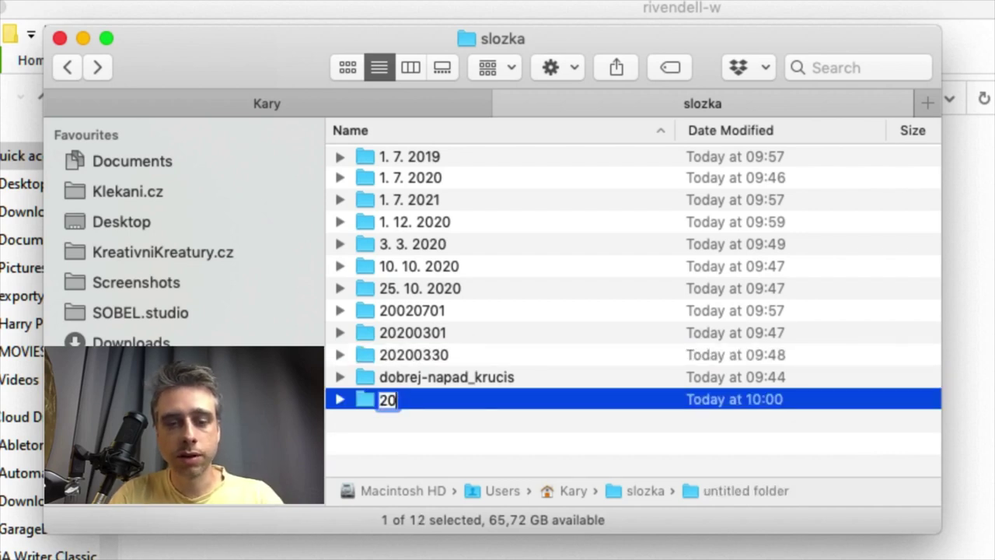
{"action": "key", "text": "BackSpace"}
{"action": "type", "text": "0301"}
{"action": "key", "text": "Return"}
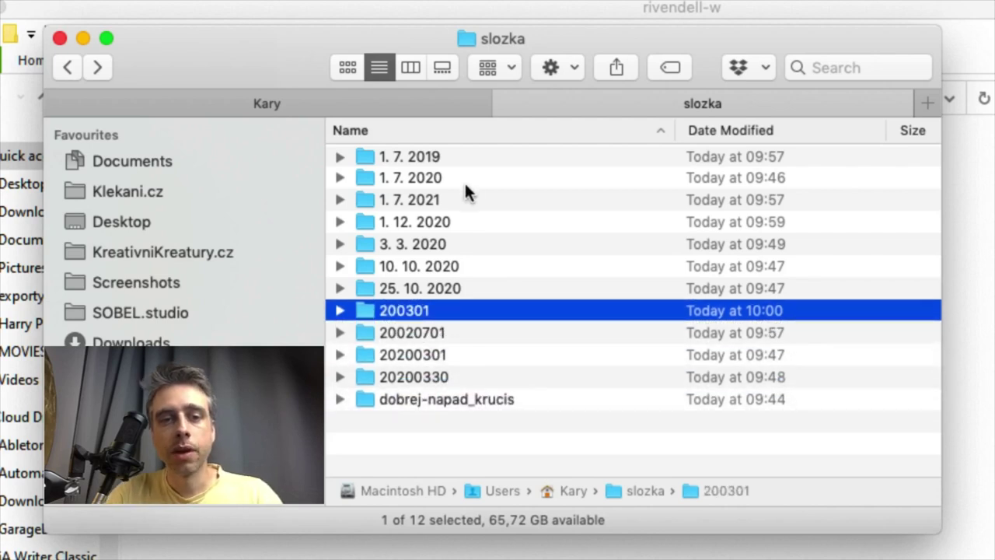
Compare the position of the 200301 folder with the folders that use four-digit years
{"action": "left_click", "coordinate": [416, 332]}
{"action": "left_click", "coordinate": [414, 354]}
{"action": "left_click", "coordinate": [416, 377]}
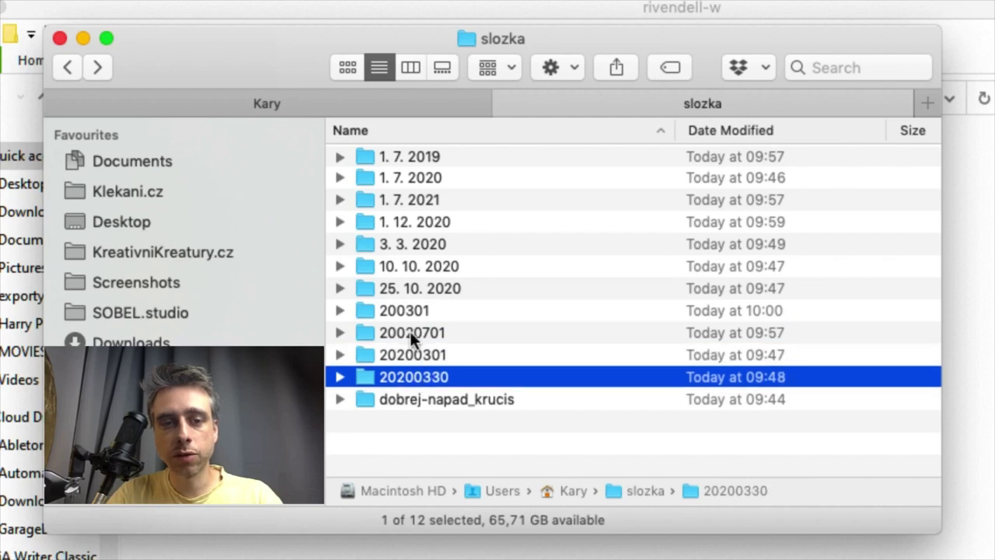
{"action": "left_click", "coordinate": [410, 358]}
{"action": "key", "text": "Down"}
{"action": "key", "text": "Down"}
{"action": "key", "text": "Up"}
{"action": "key", "text": "Up"}
{"action": "key", "text": "Up"}
{"action": "key", "text": "Up"}
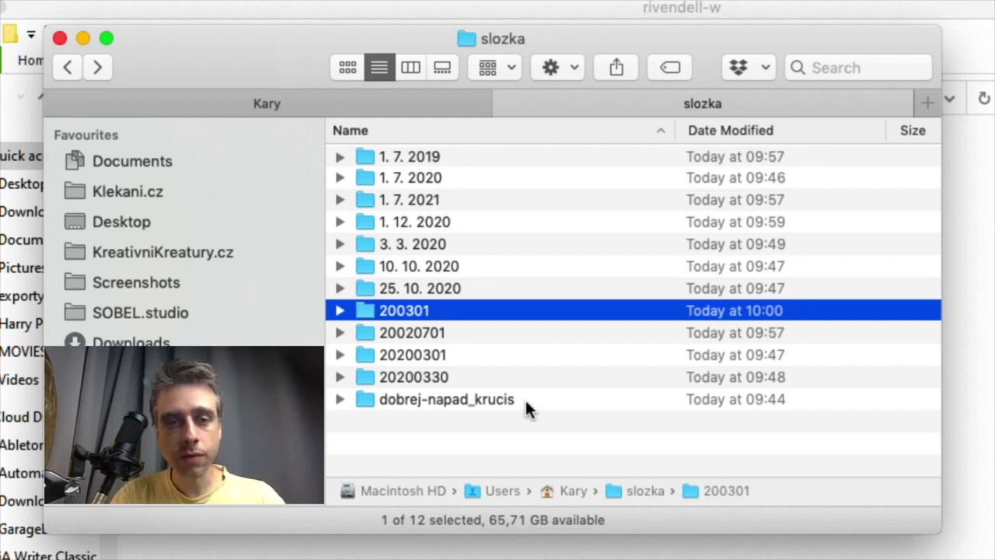
Delete the 200301 folder and all day-first date folders from 1. 7. 2019 through 25. 10. 2020
{"action": "key", "text": "super+BackSpace"}
{"action": "key", "text": "Up"}
{"action": "key", "text": "shift+Up"}
{"action": "key", "text": "shift+Up"}
{"action": "key", "text": "shift+Up"}
{"action": "key", "text": "shift+Up"}
{"action": "key", "text": "shift+Up"}
{"action": "key", "text": "shift+Up"}
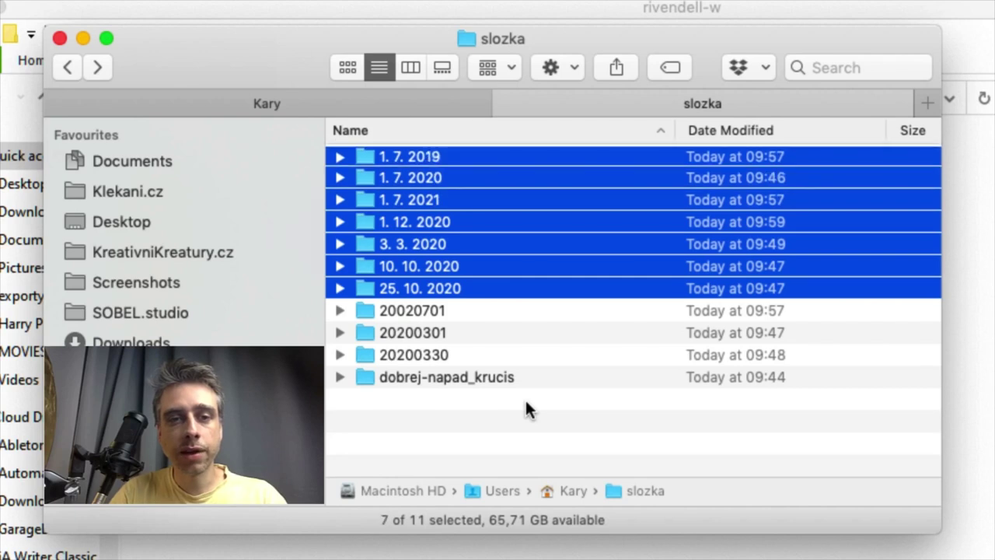
{"action": "key", "text": "super+BackSpace"}
Rename the folder 20200330 as 20200330-WoodSeason
{"action": "left_click", "coordinate": [483, 182]}
{"action": "left_click", "coordinate": [494, 204]}
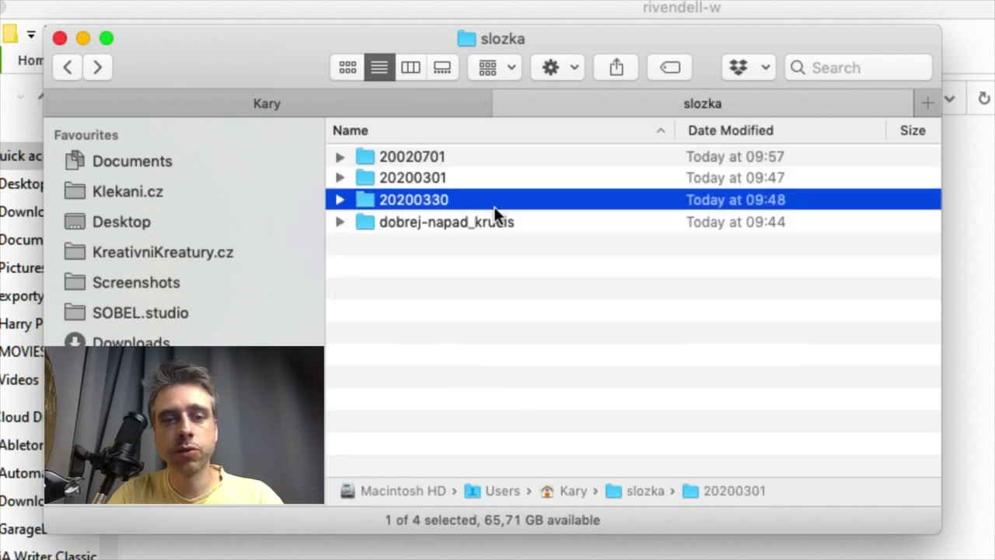
{"action": "left_click", "coordinate": [483, 171]}
{"action": "left_click", "coordinate": [482, 165]}
{"action": "left_click", "coordinate": [473, 205]}
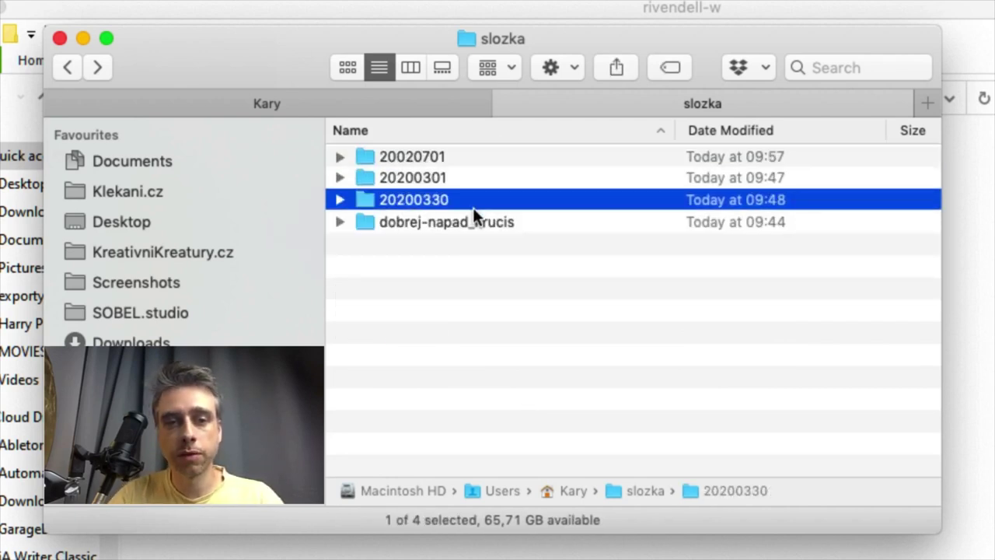
{"action": "key", "text": "Return"}
{"action": "key", "text": "Right"}
{"action": "type", "text": "-"}
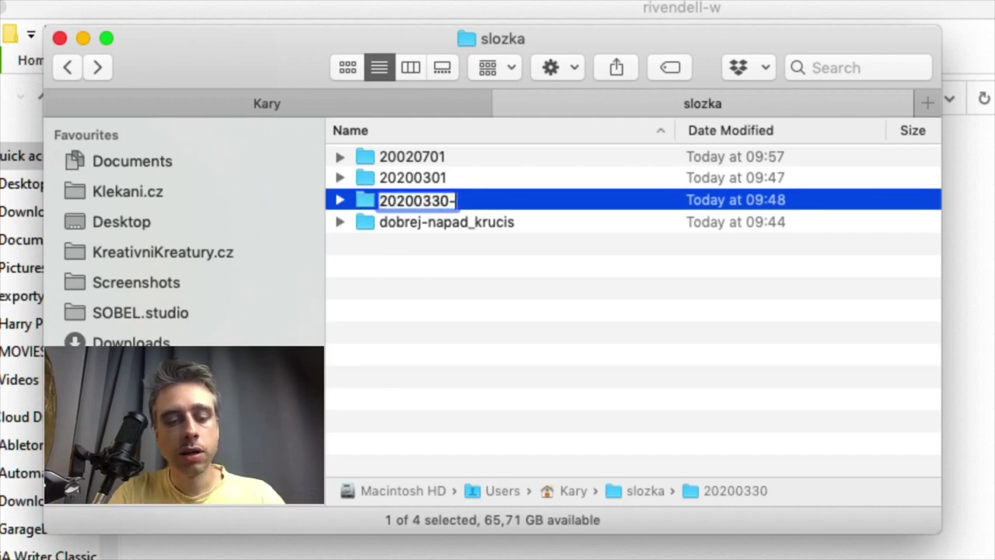
{"action": "type", "text": "WoodSeason"}
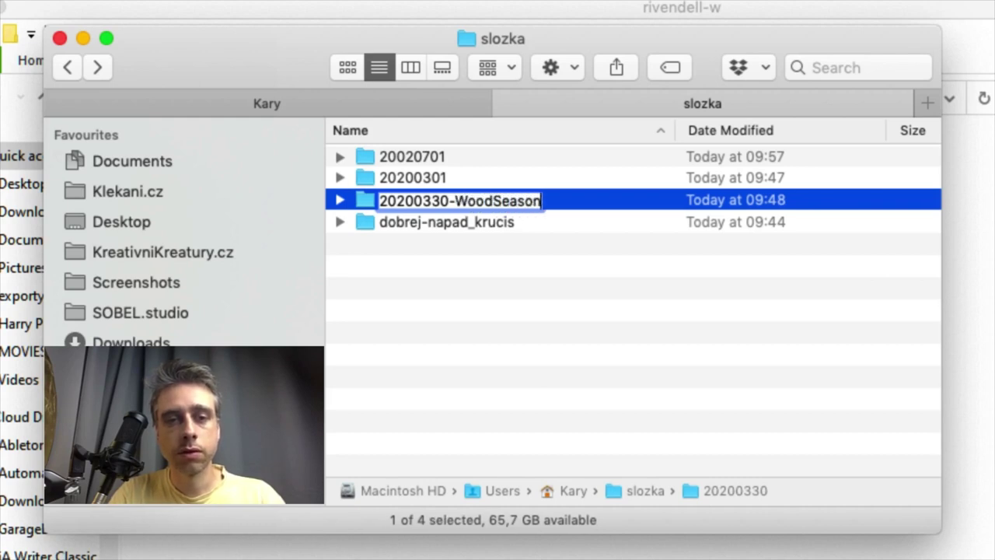
{"action": "key", "text": "Return"}
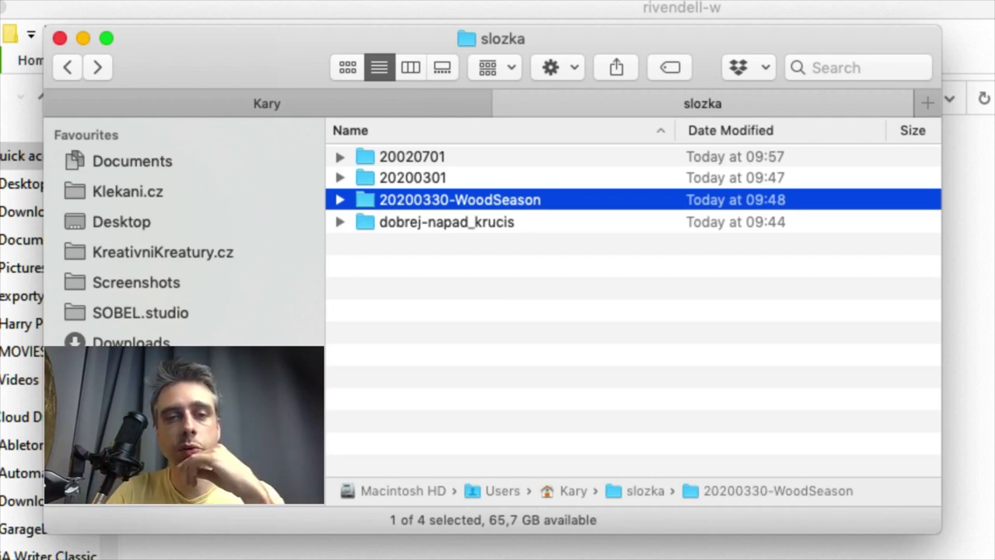
Reposition the slozka file window and open the NiFTY drive in it
{"action": "left_click_drag", "start_coordinate": [232, 56], "coordinate": [283, 120]}
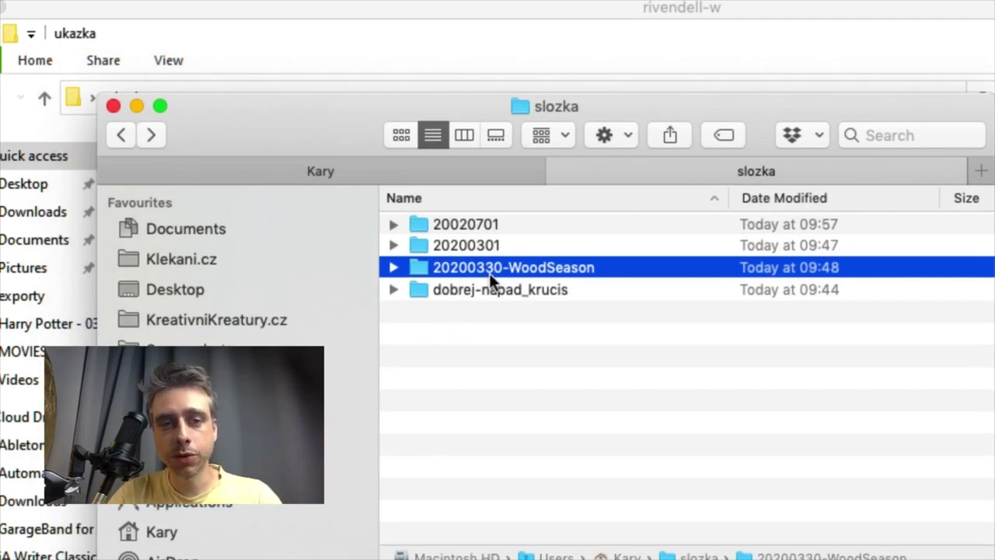
{"action": "scroll", "coordinate": [238, 311], "scroll_direction": "down", "scroll_amount": 5}
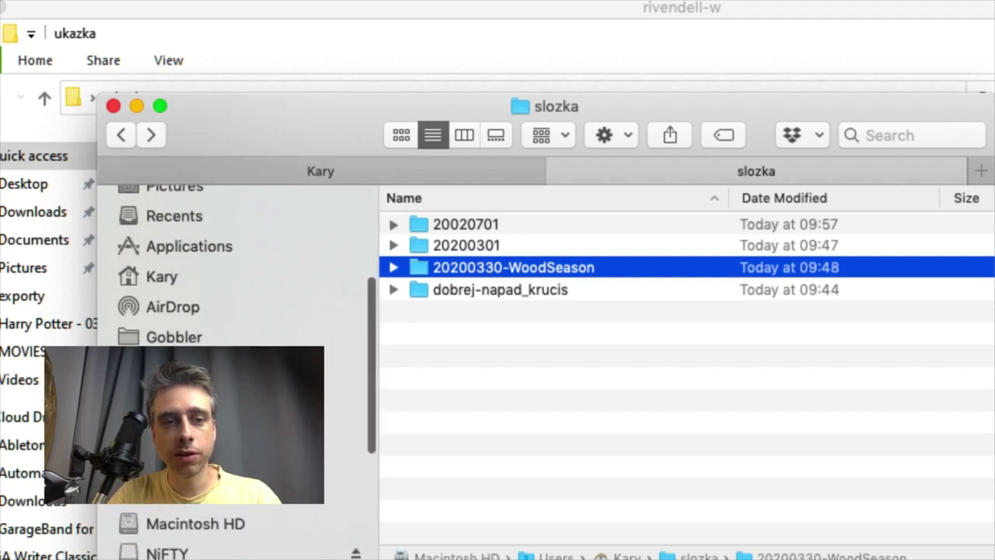
{"action": "scroll", "coordinate": [257, 343], "scroll_direction": "down", "scroll_amount": 5}
{"action": "scroll", "coordinate": [264, 356], "scroll_direction": "up", "scroll_amount": 10}
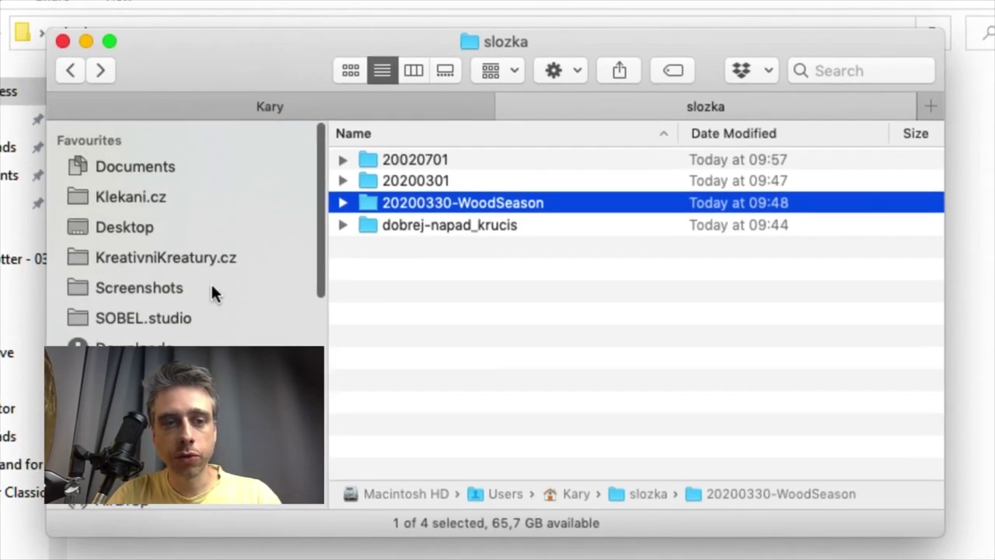
{"action": "scroll", "coordinate": [211, 281], "scroll_direction": "down", "scroll_amount": 4}
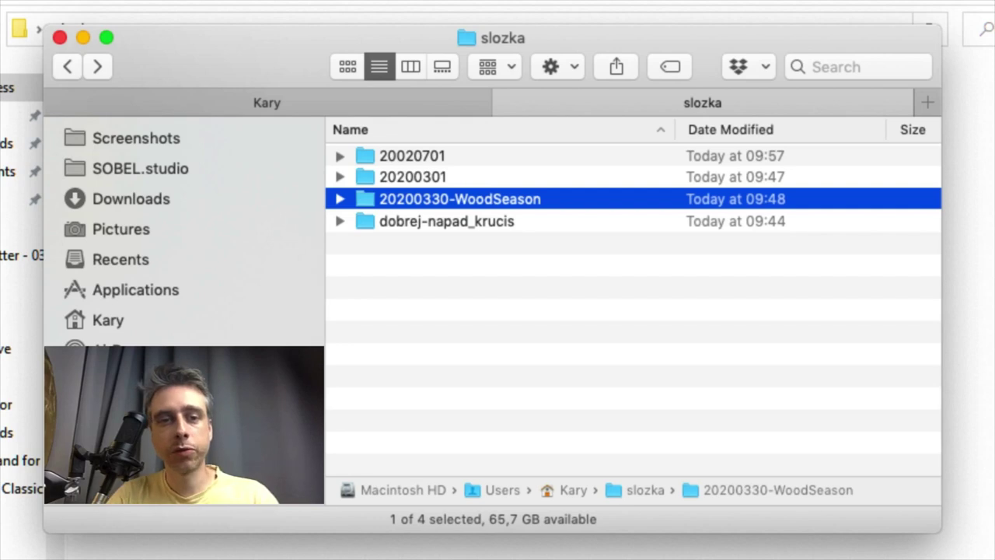
{"action": "scroll", "coordinate": [177, 329], "scroll_direction": "down", "scroll_amount": 4}
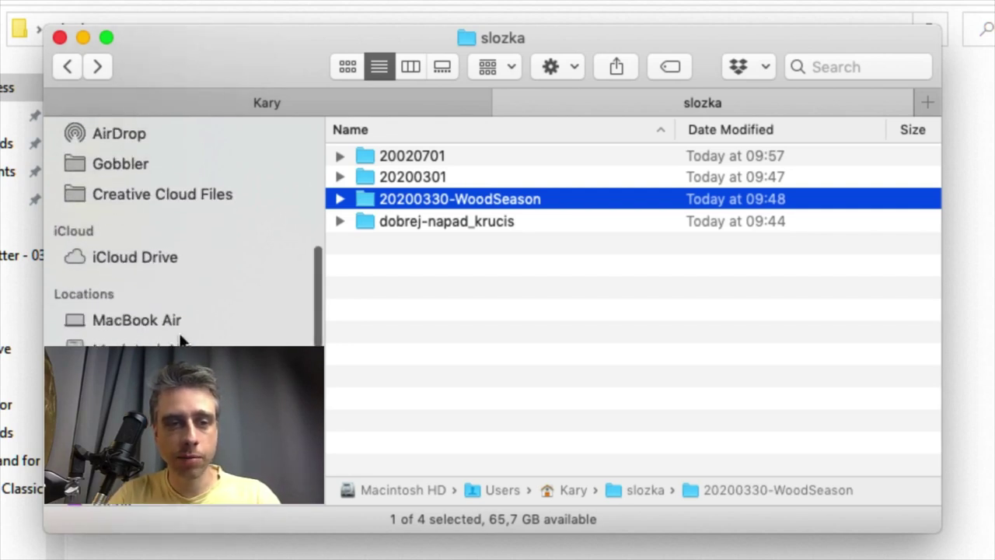
{"action": "left_click", "coordinate": [167, 373]}
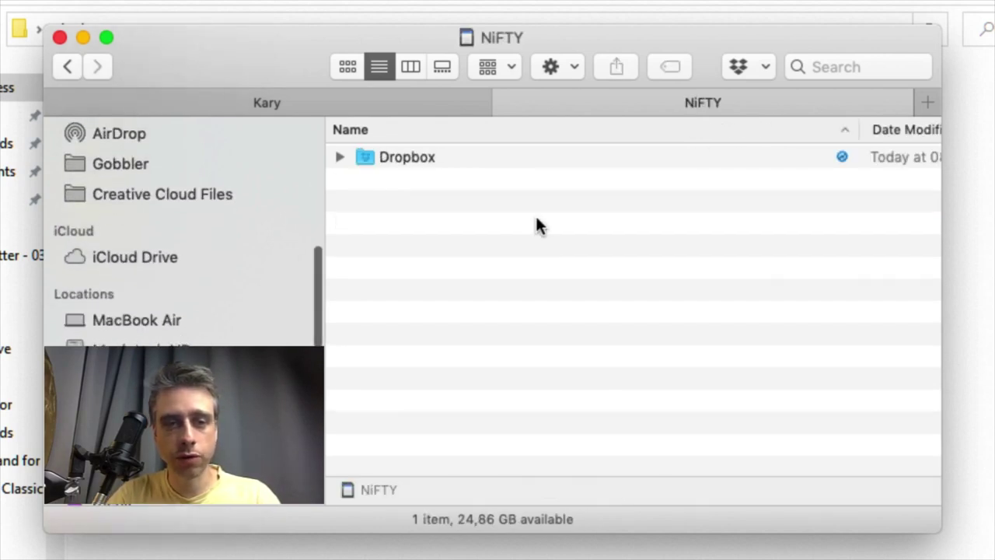
Open the RAW folder inside Dropbox on the NiFTY drive and show the start of its list
{"action": "left_click", "coordinate": [457, 159]}
{"action": "key", "text": "super+Down"}
{"action": "scroll", "coordinate": [472, 353], "scroll_direction": "down", "scroll_amount": 5}
{"action": "left_click", "coordinate": [421, 229]}
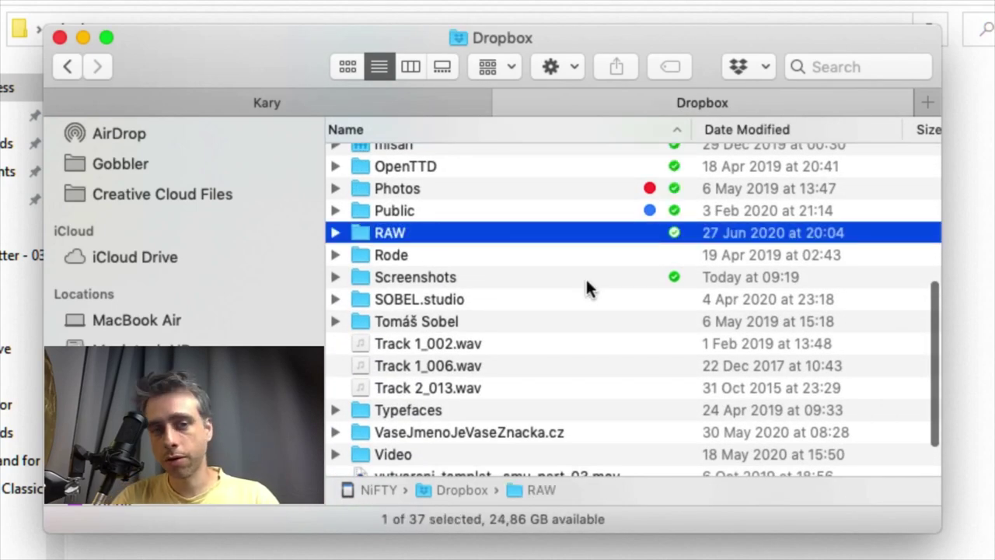
{"action": "key", "text": "super+Down"}
{"action": "scroll", "coordinate": [552, 311], "scroll_direction": "up", "scroll_amount": 5}
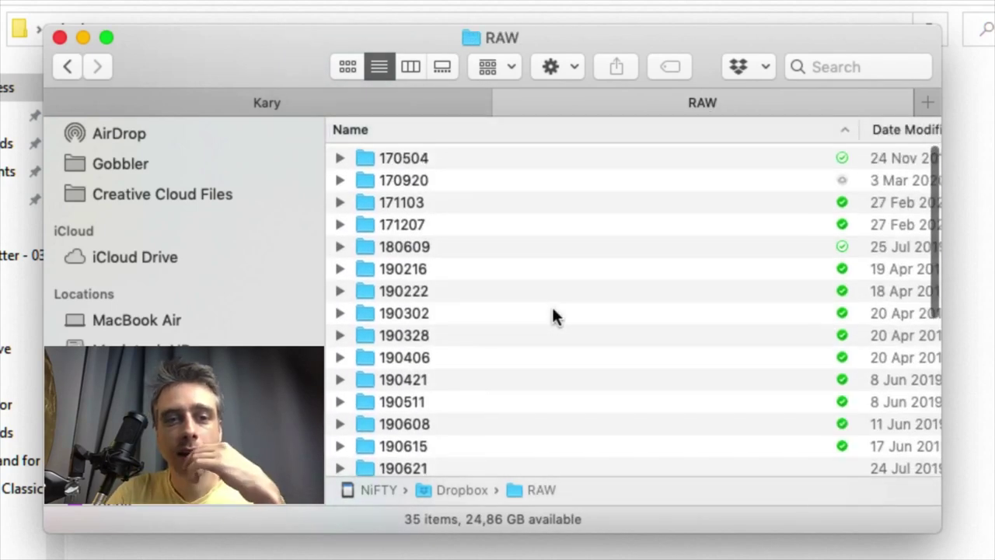
Examine the chronological order of the date-named folders in RAW, comparing the earliest with the latest ones such as 200508, 200510 and 200627
{"action": "left_click", "coordinate": [546, 336]}
{"action": "scroll", "coordinate": [545, 338], "scroll_direction": "down", "scroll_amount": 8}
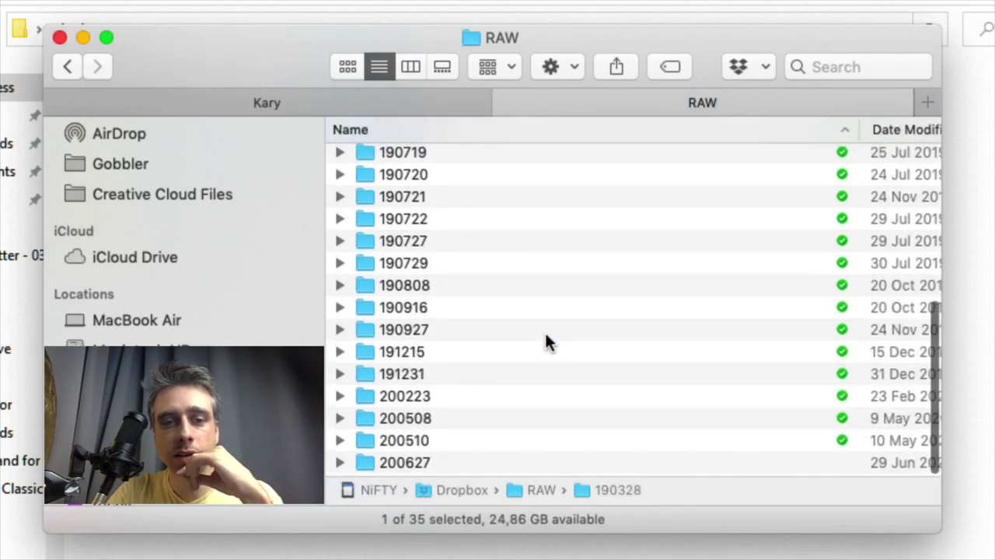
{"action": "scroll", "coordinate": [542, 300], "scroll_direction": "up", "scroll_amount": 8}
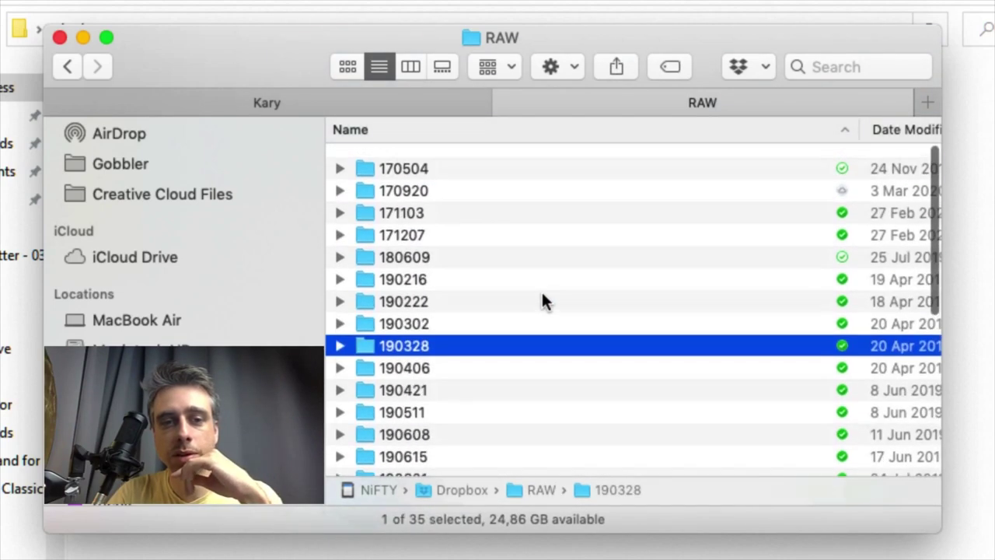
{"action": "left_click", "coordinate": [516, 231]}
{"action": "scroll", "coordinate": [546, 346], "scroll_direction": "down", "scroll_amount": 8}
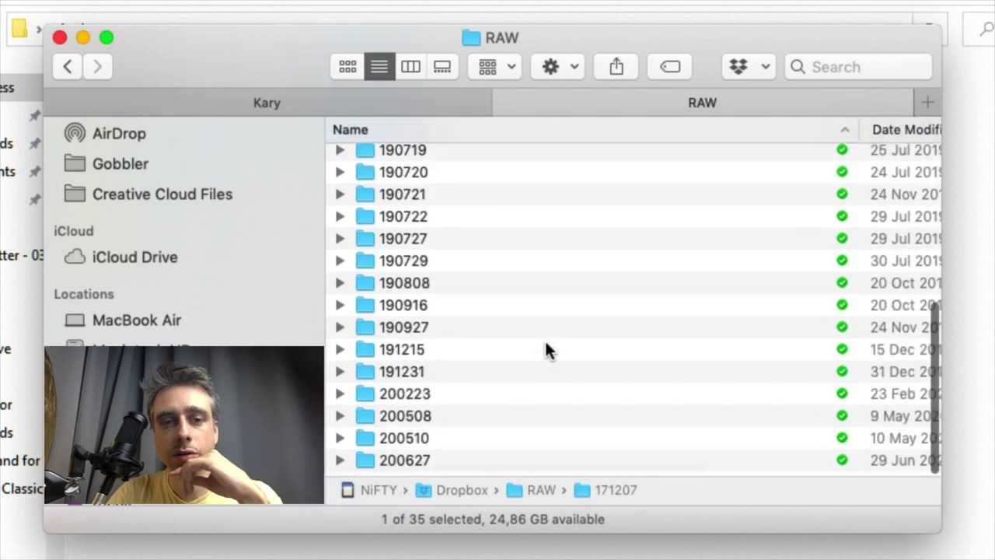
{"action": "left_click", "coordinate": [491, 416]}
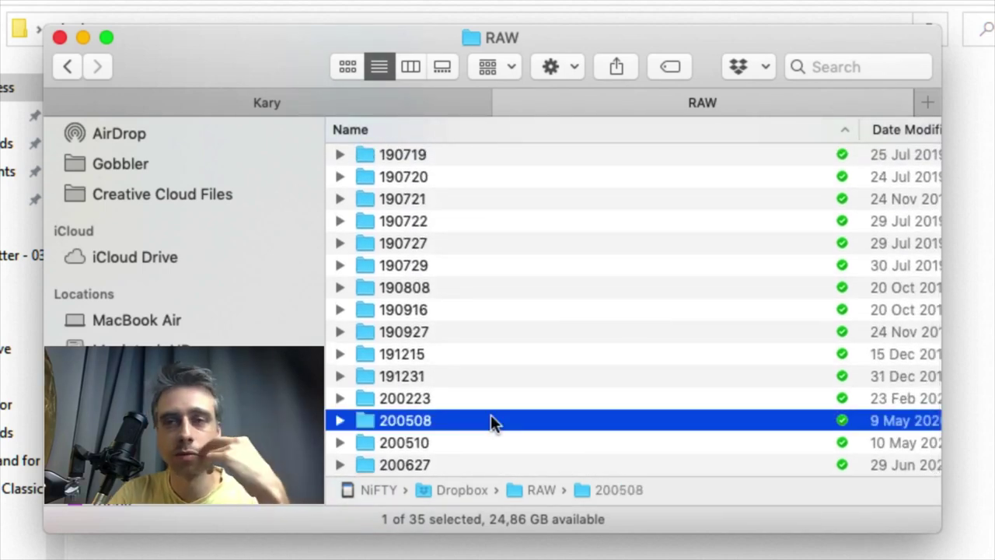
{"action": "scroll", "coordinate": [492, 422], "scroll_direction": "up", "scroll_amount": 8}
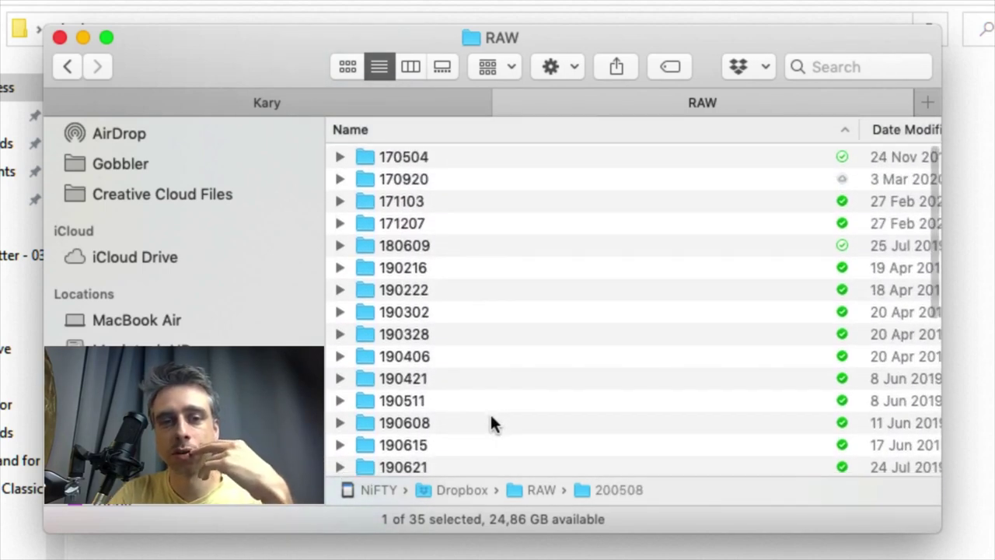
{"action": "scroll", "coordinate": [504, 294], "scroll_direction": "down", "scroll_amount": 8}
{"action": "left_click", "coordinate": [480, 353]}
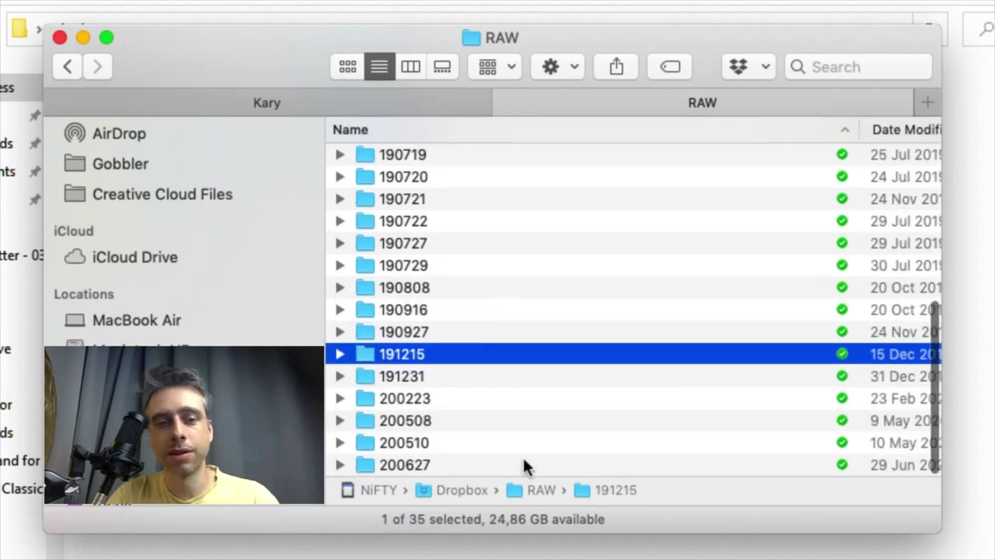
{"action": "left_click", "coordinate": [509, 420]}
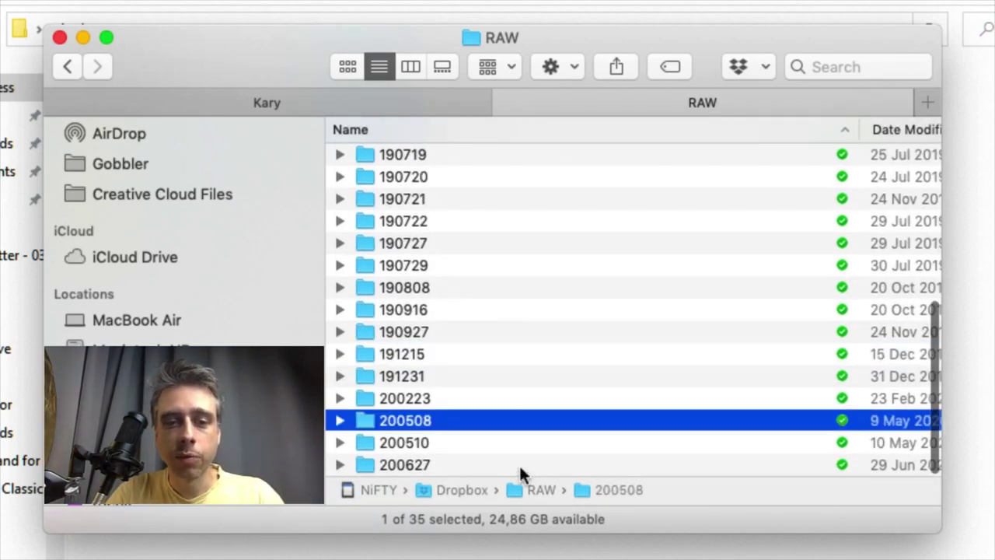
{"action": "left_click", "coordinate": [517, 464]}
{"action": "left_click", "coordinate": [499, 403]}
{"action": "scroll", "coordinate": [498, 406], "scroll_direction": "down", "scroll_amount": 2}
{"action": "left_click", "coordinate": [492, 448]}
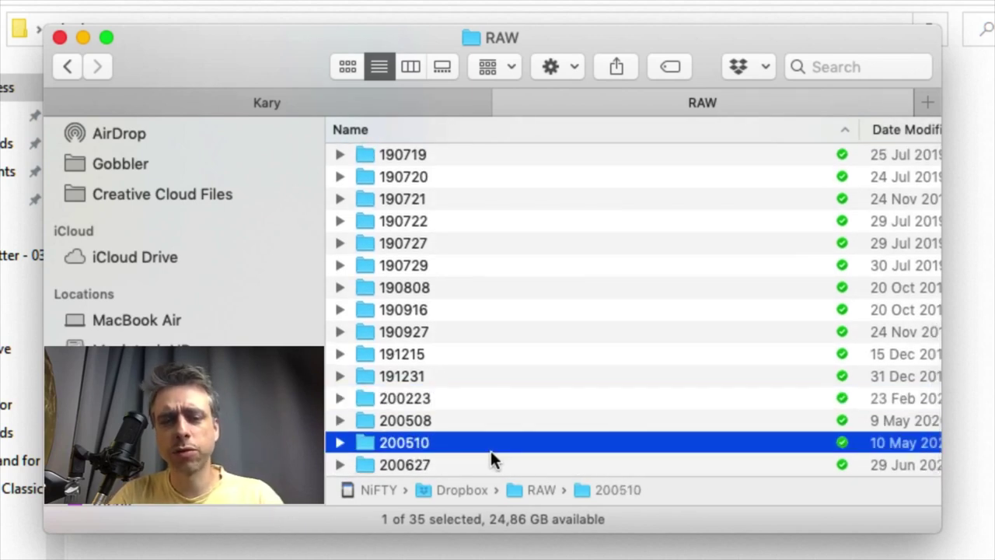
{"action": "left_click", "coordinate": [483, 464]}
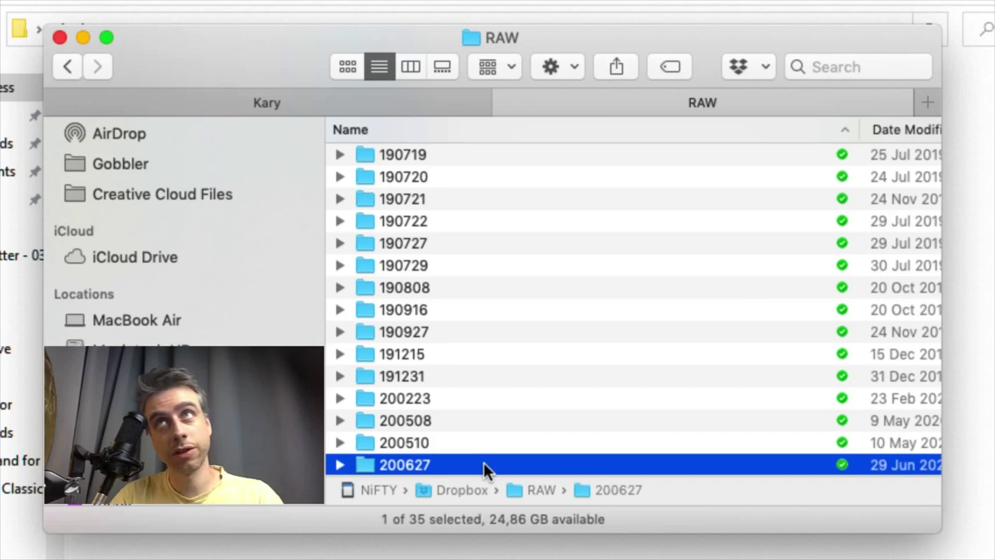
Compare how the RAW folders group by year from 170504 through 180609 and the 2019 dates, ending on the 200627 folder
{"action": "scroll", "coordinate": [554, 349], "scroll_direction": "up", "scroll_amount": 10}
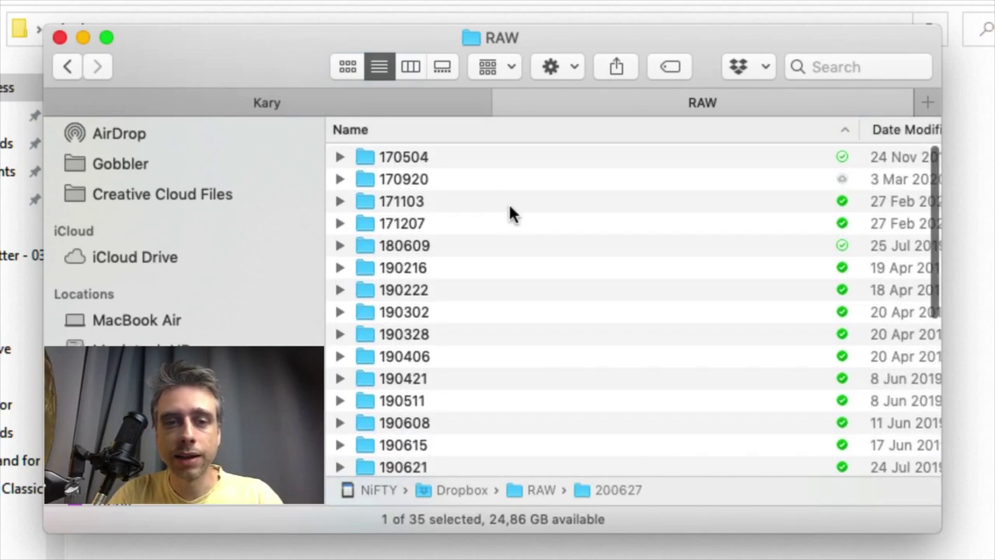
{"action": "left_click", "coordinate": [470, 161]}
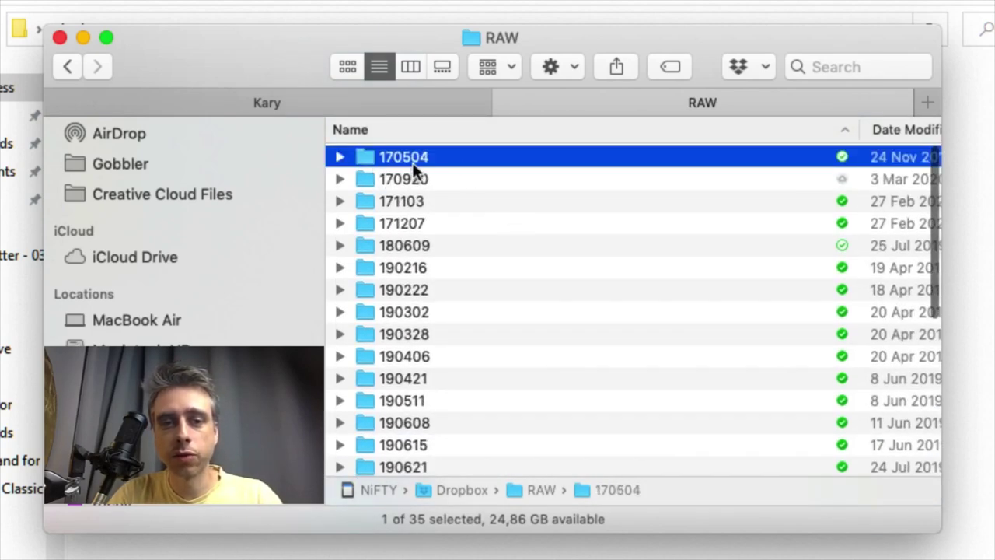
{"action": "scroll", "coordinate": [444, 275], "scroll_direction": "down", "scroll_amount": 5}
{"action": "left_click", "coordinate": [379, 260]}
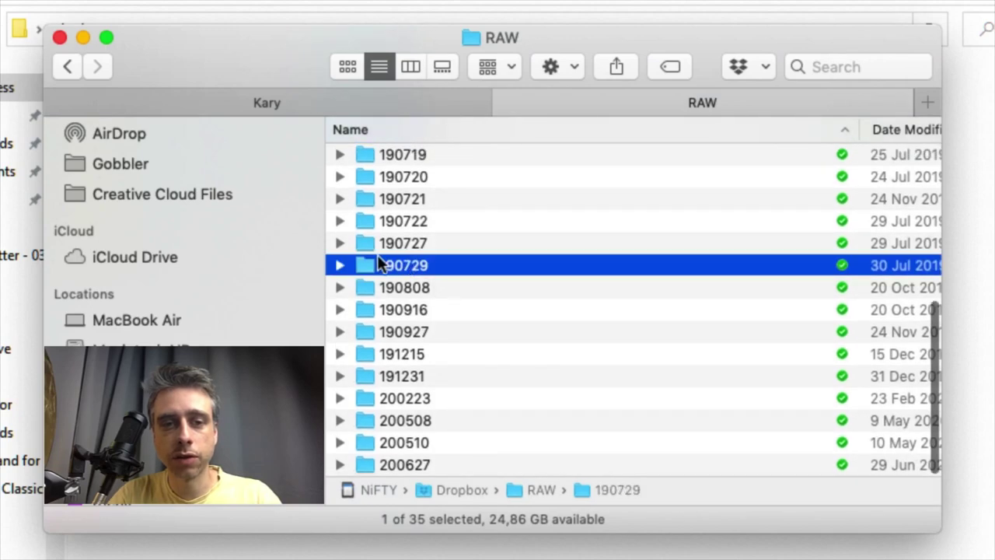
{"action": "scroll", "coordinate": [379, 261], "scroll_direction": "up", "scroll_amount": 4}
{"action": "scroll", "coordinate": [460, 167], "scroll_direction": "up", "scroll_amount": 7}
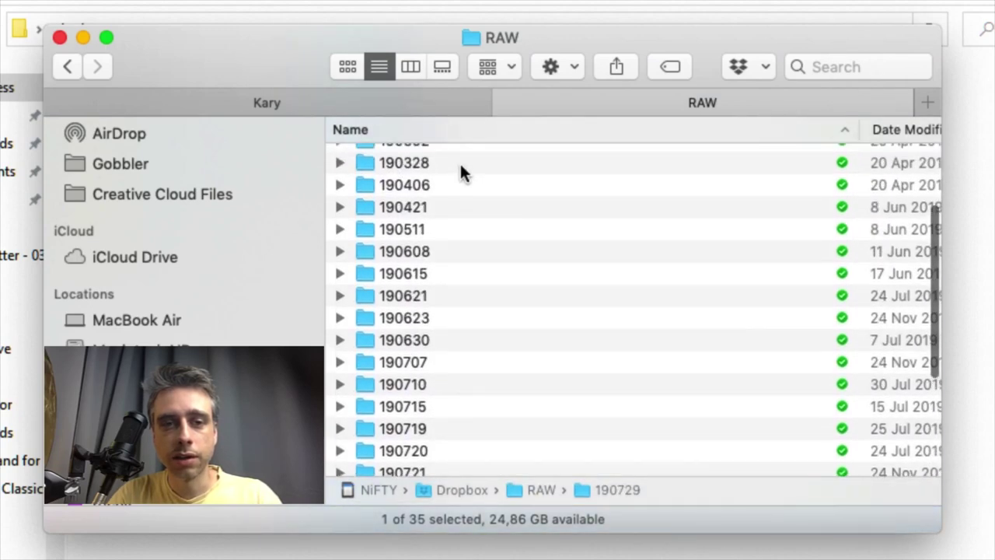
{"action": "scroll", "coordinate": [458, 213], "scroll_direction": "down", "scroll_amount": 1}
{"action": "left_click", "coordinate": [458, 212]}
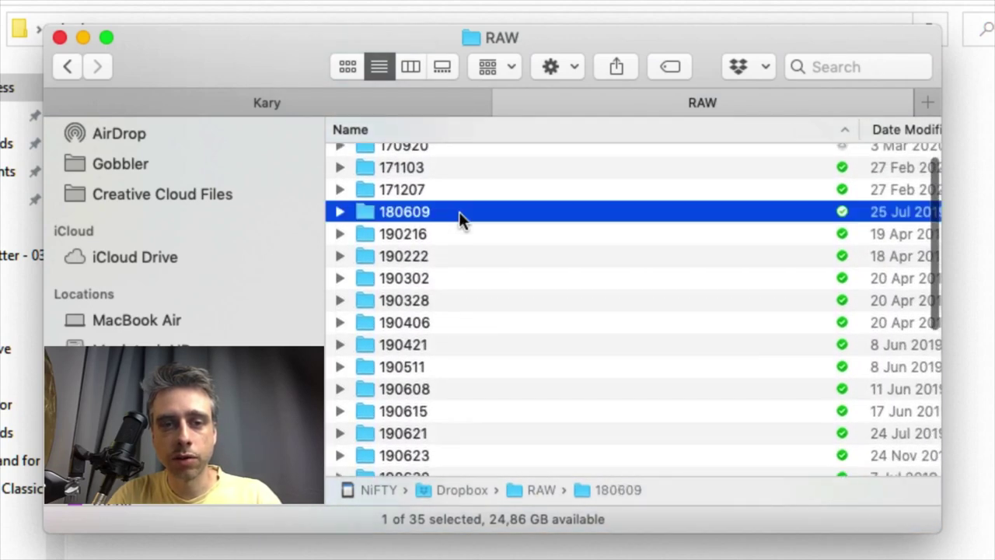
{"action": "scroll", "coordinate": [402, 214], "scroll_direction": "down", "scroll_amount": 9}
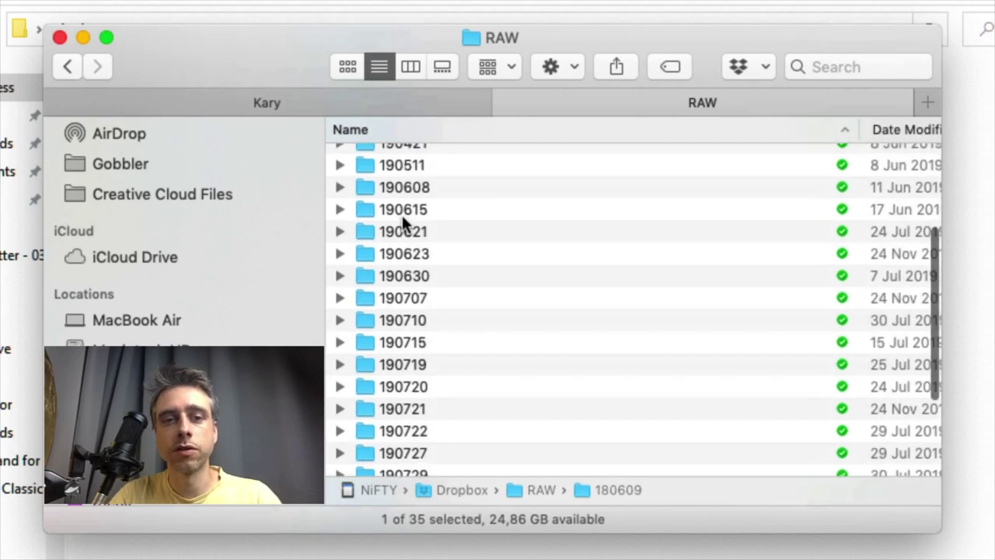
{"action": "left_click", "coordinate": [442, 464]}
{"action": "scroll", "coordinate": [557, 334], "scroll_direction": "down", "scroll_amount": 1}
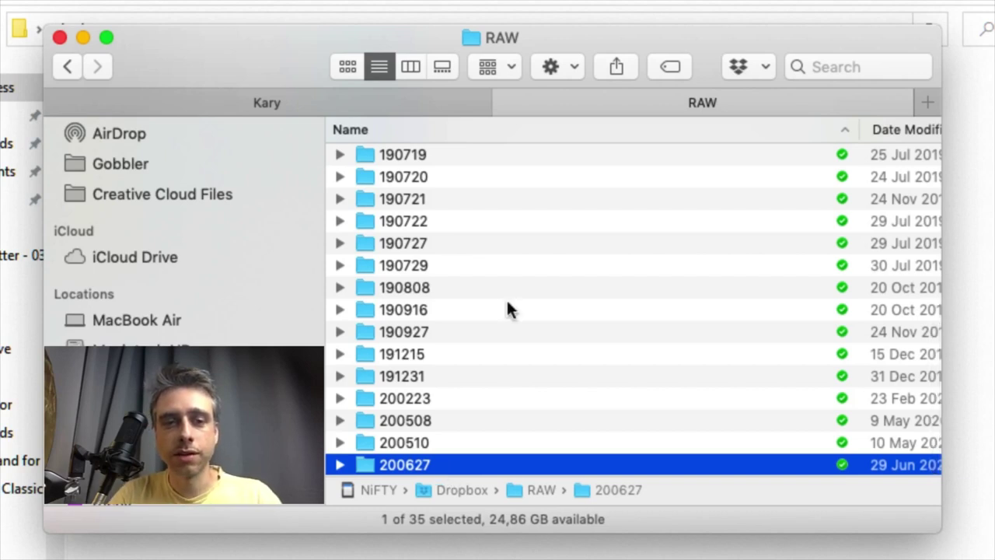
Open the 200627 folder, look through its files, and preview the photo DSC_3703.NEF to identify the shoot
{"action": "key", "text": "super+Down"}
{"action": "scroll", "coordinate": [465, 377], "scroll_direction": "down", "scroll_amount": 5}
{"action": "scroll", "coordinate": [467, 384], "scroll_direction": "down", "scroll_amount": 10}
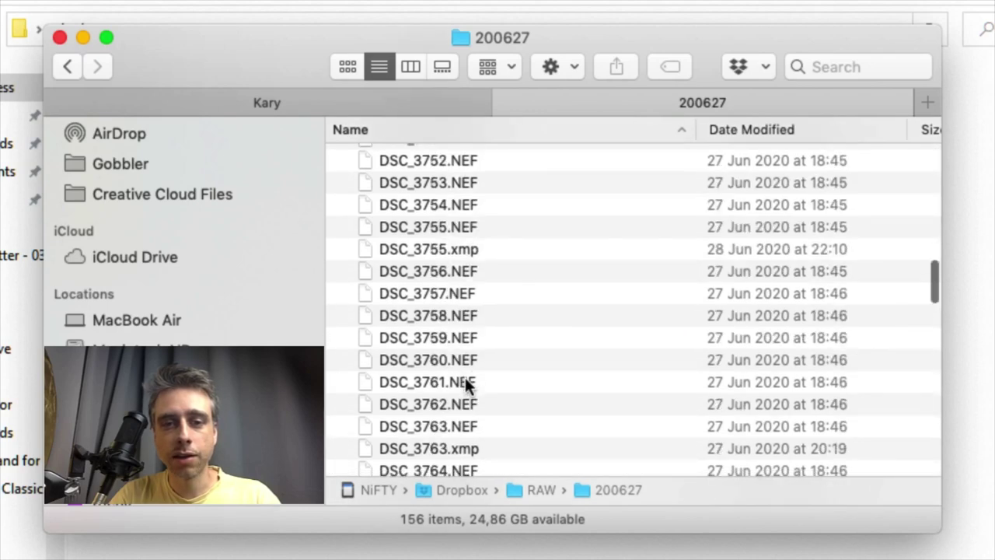
{"action": "scroll", "coordinate": [466, 384], "scroll_direction": "up", "scroll_amount": 15}
{"action": "left_click", "coordinate": [507, 184]}
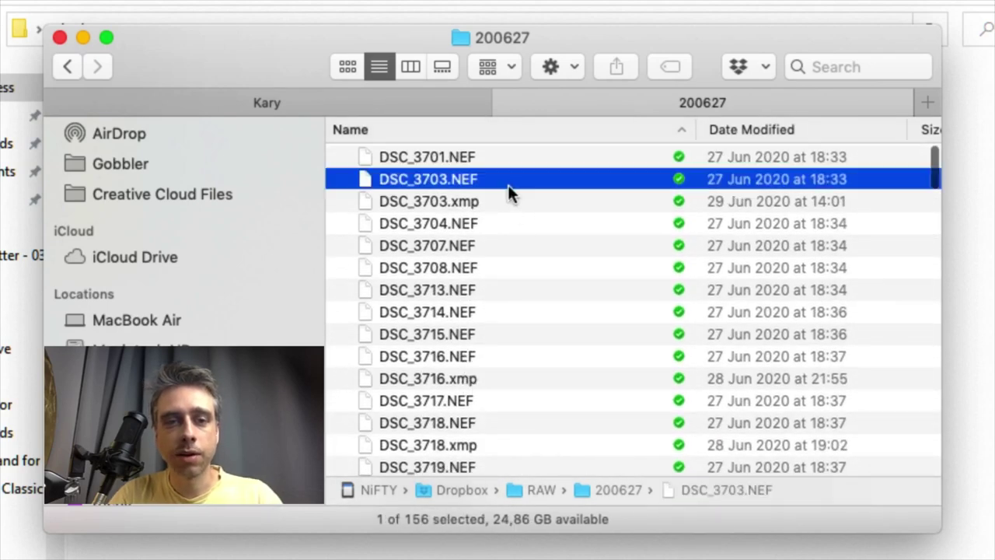
{"action": "key", "text": "space"}
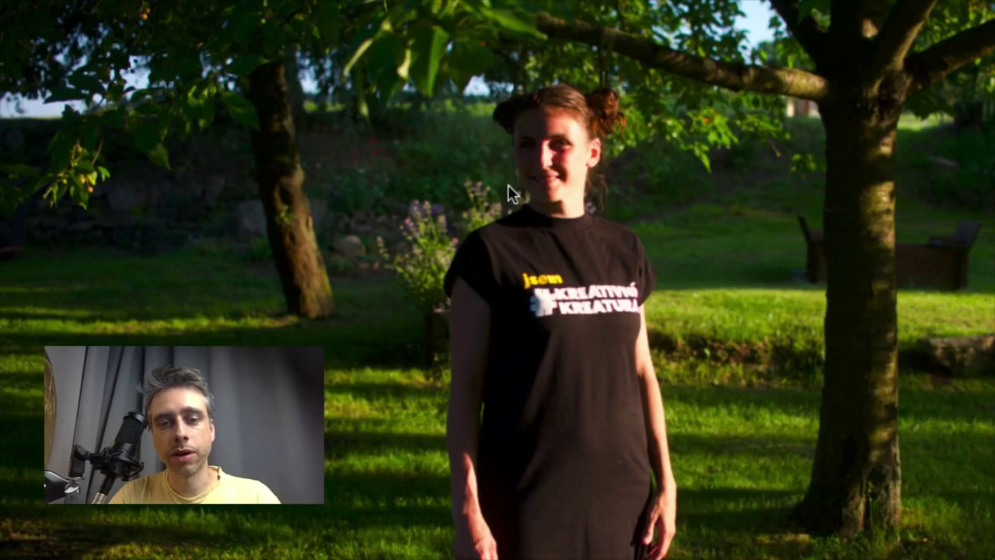
{"action": "key", "text": "space"}
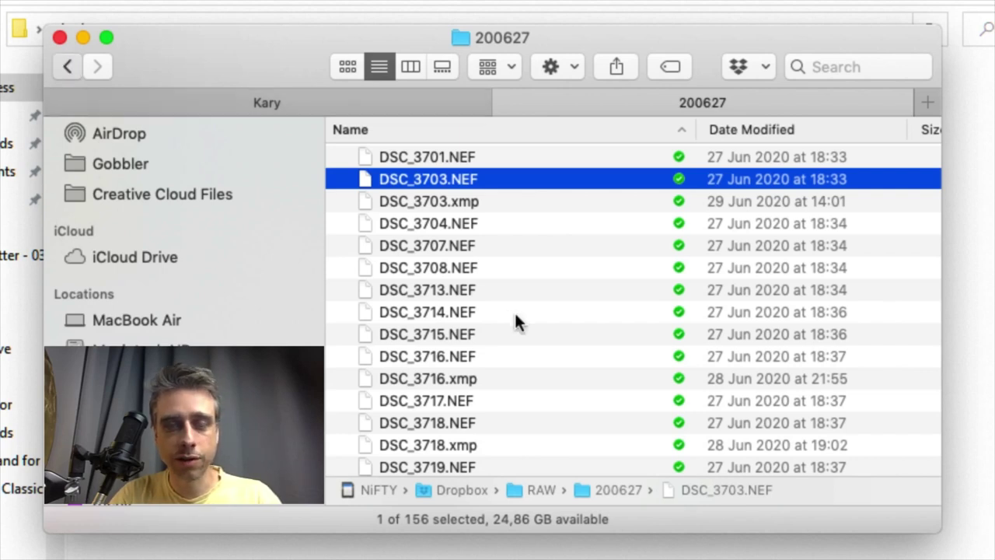
Return to the RAW folder and rename the 200627 folder as 200627-KreativniKreatury-merch-trika
{"action": "key", "text": "super+bracketleft"}
{"action": "scroll", "coordinate": [515, 318], "scroll_direction": "down", "scroll_amount": 3}
{"action": "left_click", "coordinate": [461, 463]}
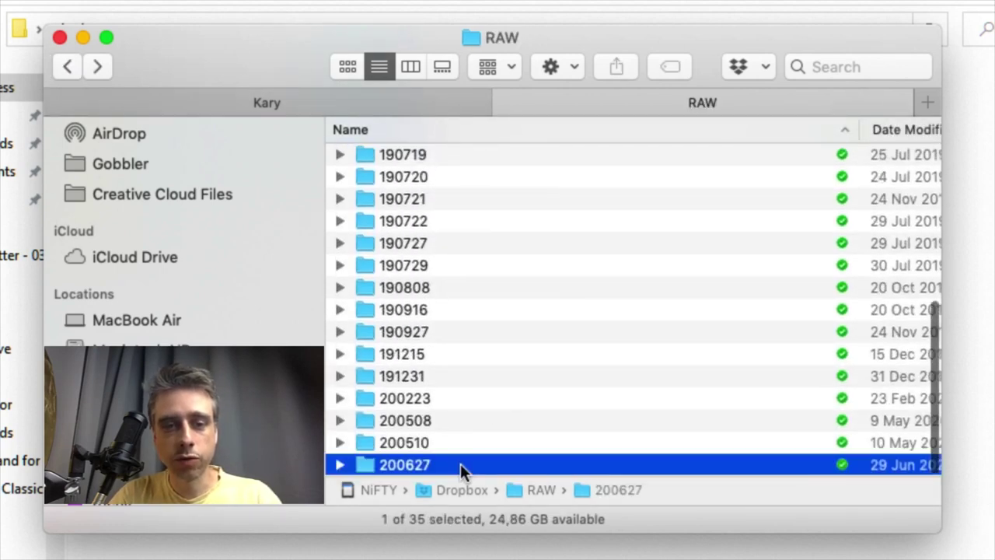
{"action": "key", "text": "Return"}
{"action": "key", "text": "Right"}
{"action": "type", "text": "-KreativniKreatury-merch-trika"}
{"action": "key", "text": "Return"}
{"action": "scroll", "coordinate": [487, 362], "scroll_direction": "up", "scroll_amount": 2}
{"action": "scroll", "coordinate": [487, 362], "scroll_direction": "down", "scroll_amount": 3}
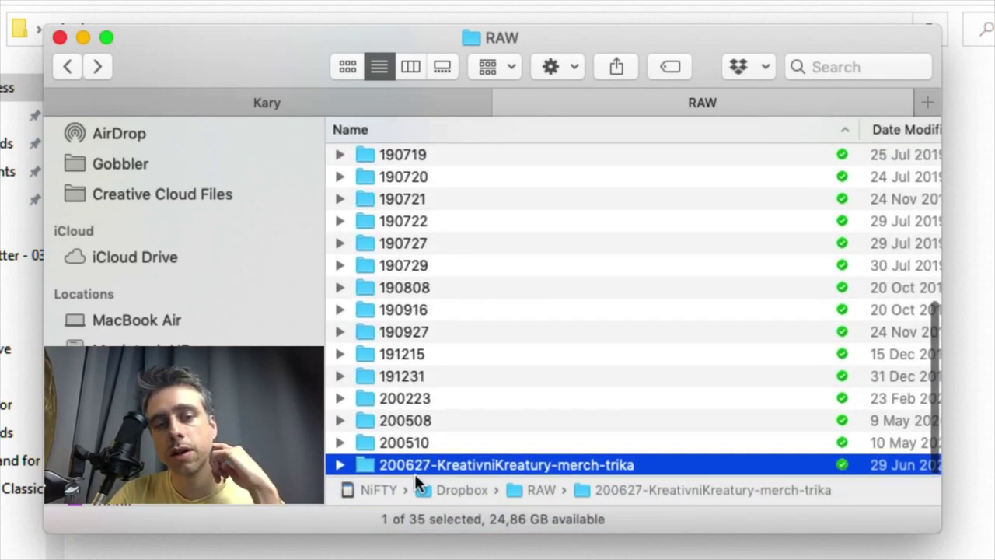
Remove the -KreativniKreatury-merch-trika description from the folder's name, leaving only the date 200627
{"action": "left_click", "coordinate": [461, 463]}
{"action": "left_click", "coordinate": [459, 465]}
{"action": "left_click_drag", "start_coordinate": [430, 465], "coordinate": [689, 466]}
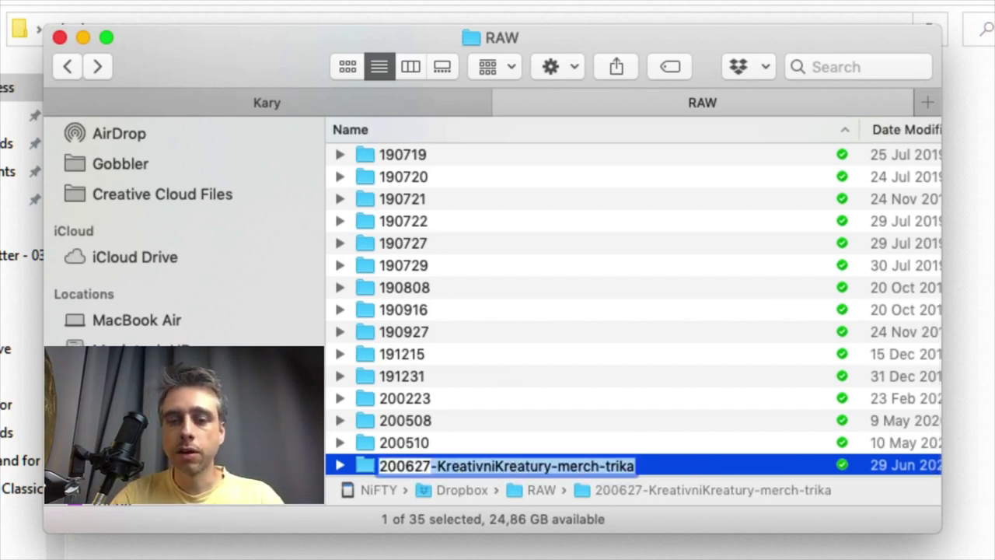
{"action": "key", "text": "BackSpace"}
{"action": "key", "text": "Return"}
Review the date-only folder names in RAW again, including 200508, 200510 and 200627
{"action": "scroll", "coordinate": [584, 331], "scroll_direction": "down", "scroll_amount": 2}
{"action": "left_click", "coordinate": [472, 419]}
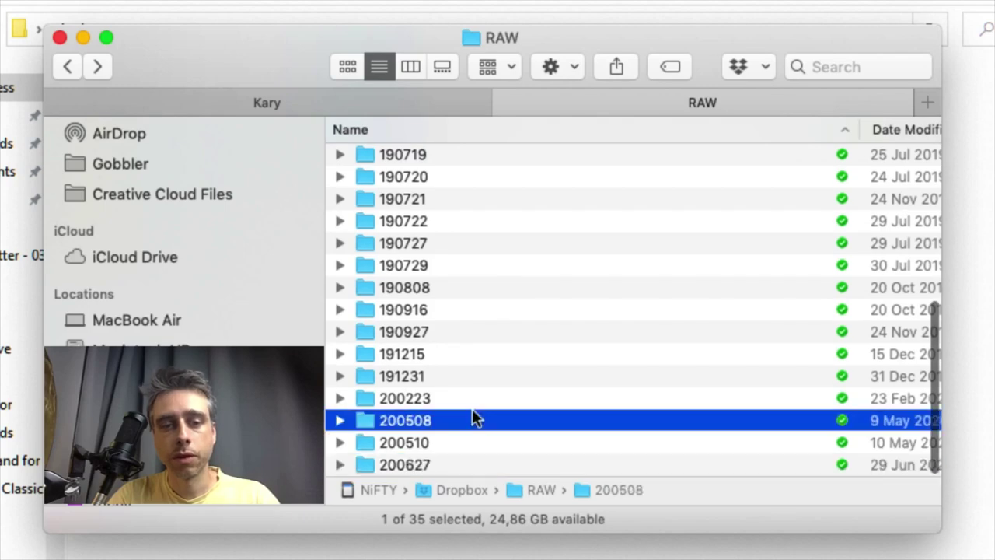
{"action": "left_click", "coordinate": [465, 464]}
{"action": "left_click", "coordinate": [457, 441]}
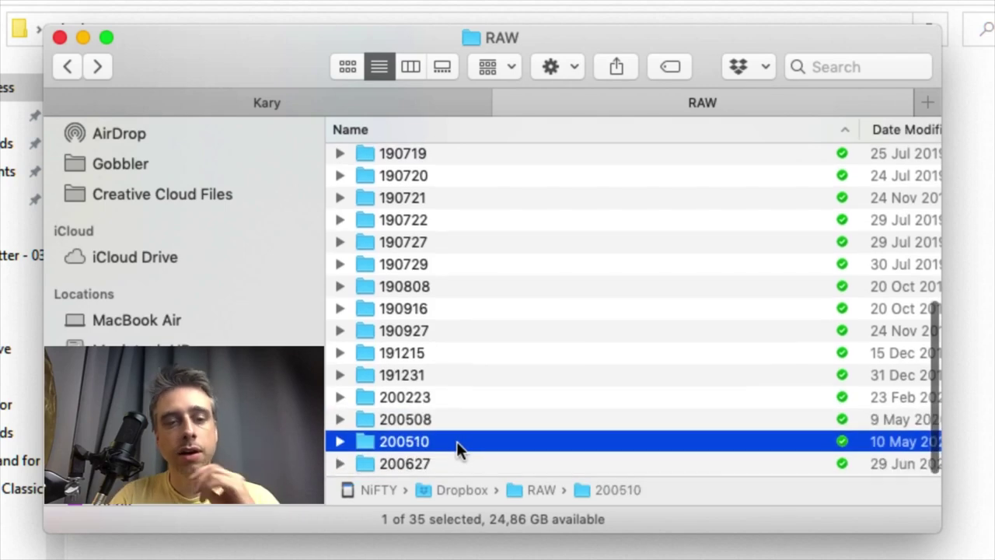
{"action": "left_click", "coordinate": [464, 463]}
{"action": "scroll", "coordinate": [463, 342], "scroll_direction": "up", "scroll_amount": 5}
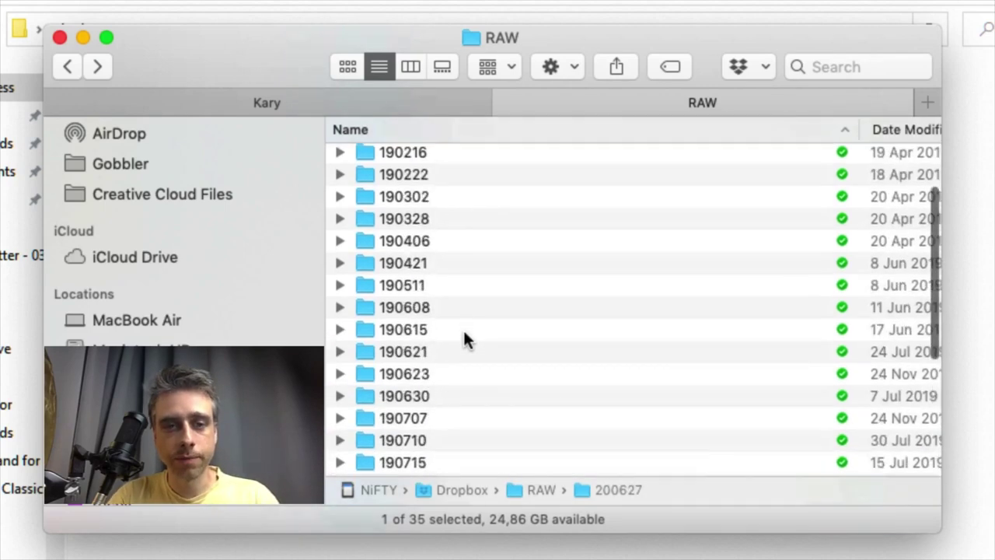
{"action": "scroll", "coordinate": [463, 337], "scroll_direction": "down", "scroll_amount": 10}
{"action": "scroll", "coordinate": [132, 177], "scroll_direction": "down", "scroll_amount": 5}
Go back to the NiFTY drive and open its Dropbox folder
{"action": "scroll", "coordinate": [132, 177], "scroll_direction": "up", "scroll_amount": 3}
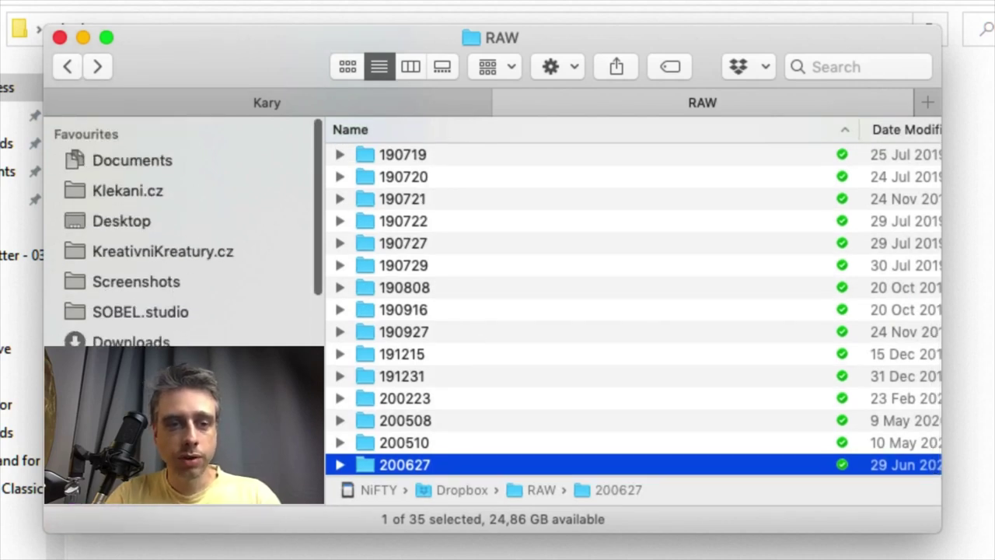
{"action": "scroll", "coordinate": [175, 319], "scroll_direction": "down", "scroll_amount": 4}
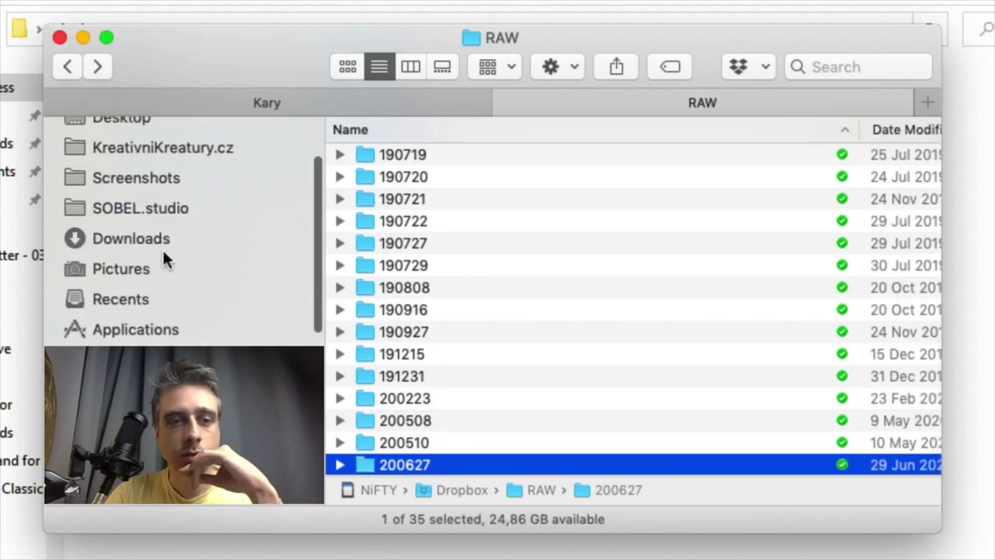
{"action": "scroll", "coordinate": [149, 290], "scroll_direction": "down", "scroll_amount": 6}
{"action": "left_click", "coordinate": [128, 358]}
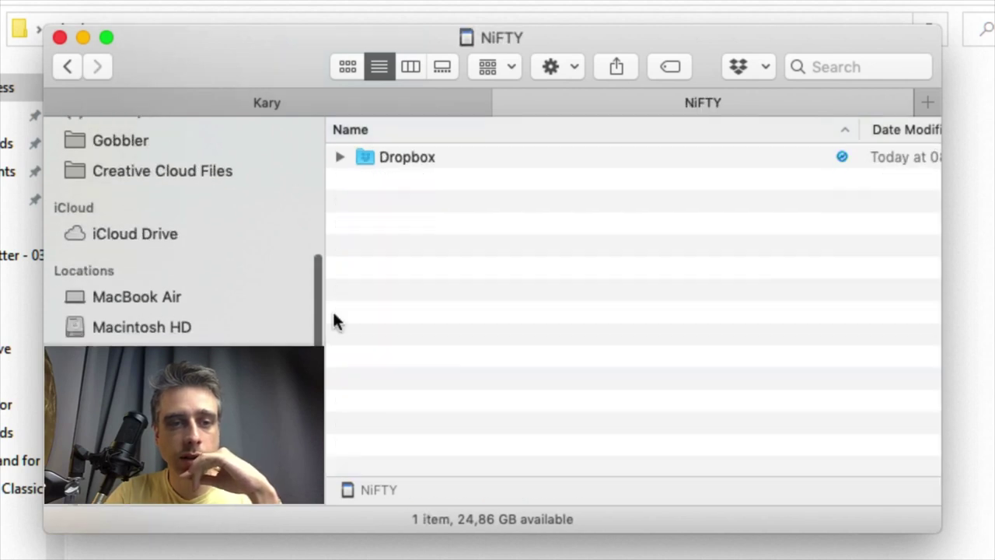
{"action": "left_click", "coordinate": [431, 155]}
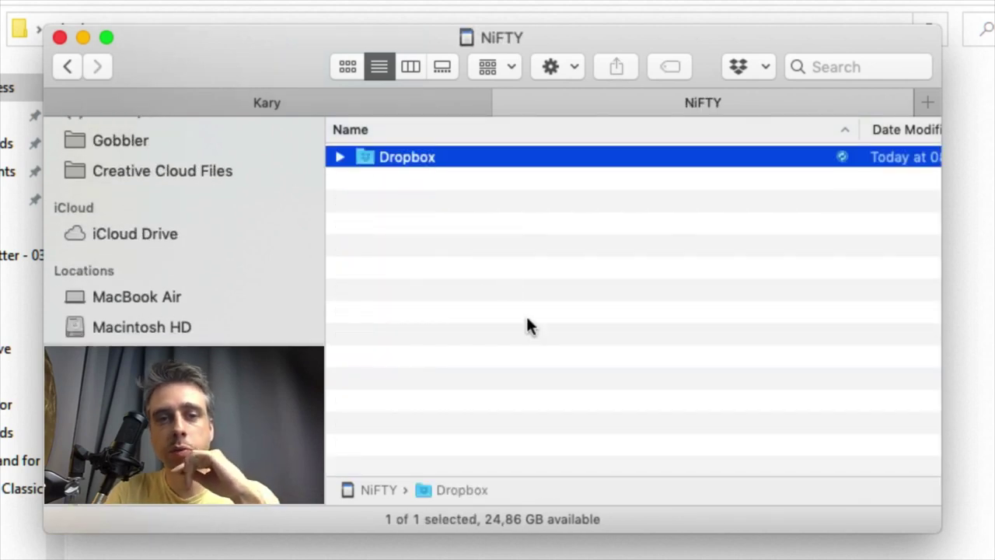
{"action": "key", "text": "super+Down"}
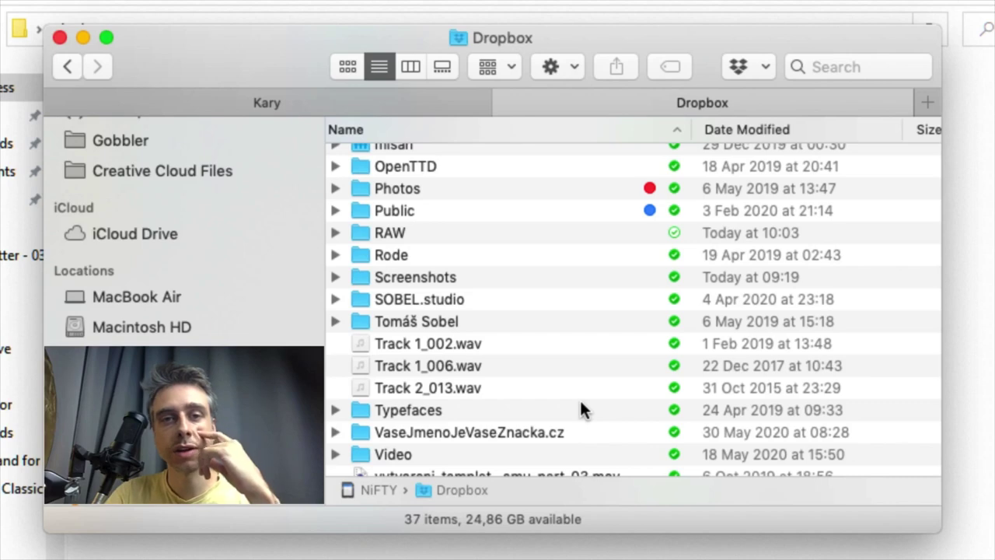
Find and open the Audio folder in Dropbox, and select the ZOOMH1n folder inside it
{"action": "scroll", "coordinate": [579, 410], "scroll_direction": "up", "scroll_amount": 10}
{"action": "scroll", "coordinate": [580, 399], "scroll_direction": "down", "scroll_amount": 3}
{"action": "scroll", "coordinate": [514, 251], "scroll_direction": "up", "scroll_amount": 1}
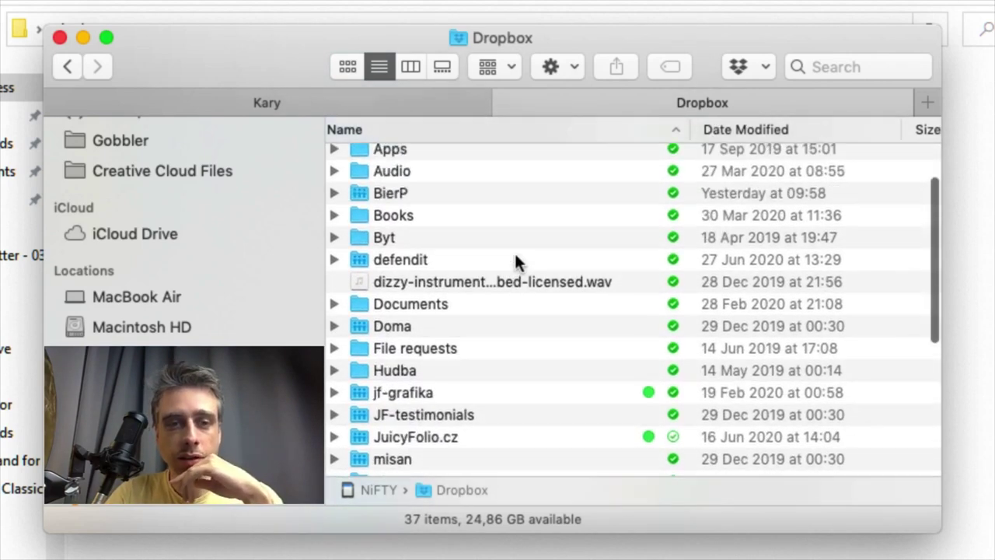
{"action": "scroll", "coordinate": [444, 201], "scroll_direction": "up", "scroll_amount": 2}
{"action": "left_click", "coordinate": [433, 212]}
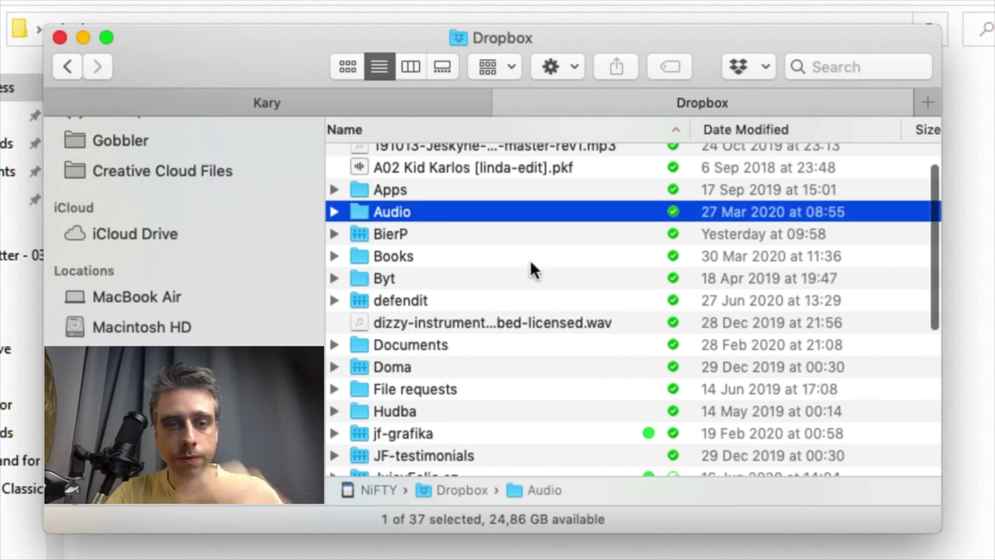
{"action": "key", "text": "super+Down"}
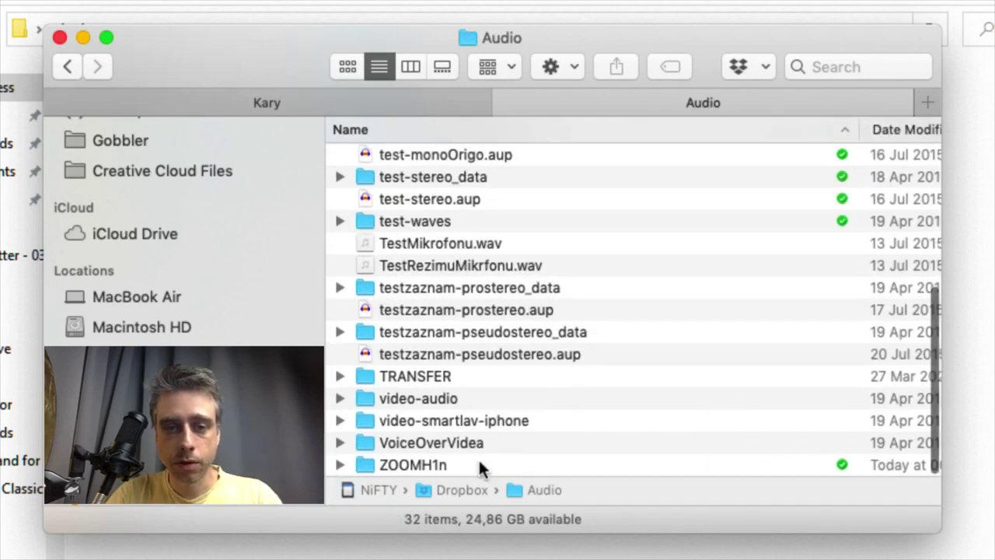
{"action": "left_click", "coordinate": [458, 465]}
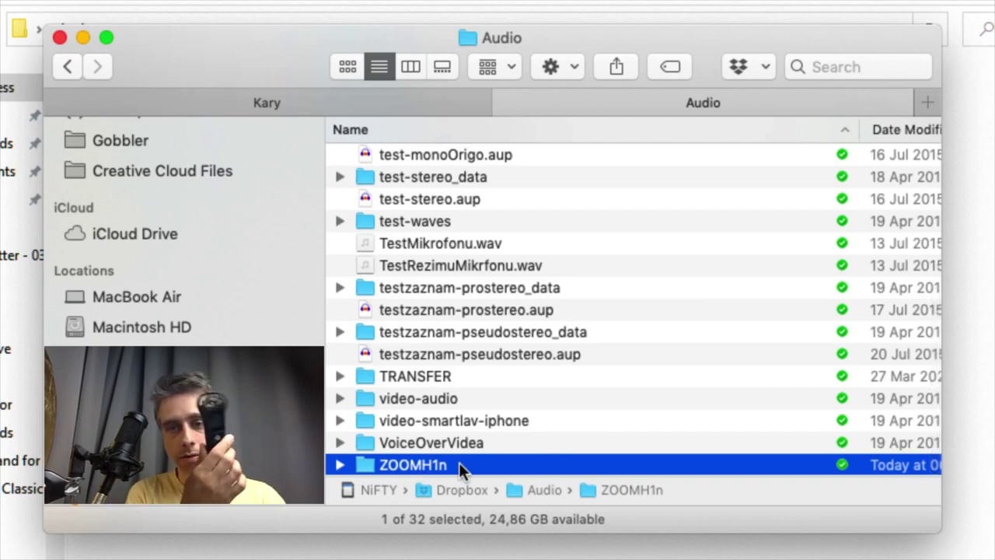
Open the ZOOMH1n folder inside Audio
{"action": "key", "text": "XF86AudioMute"}
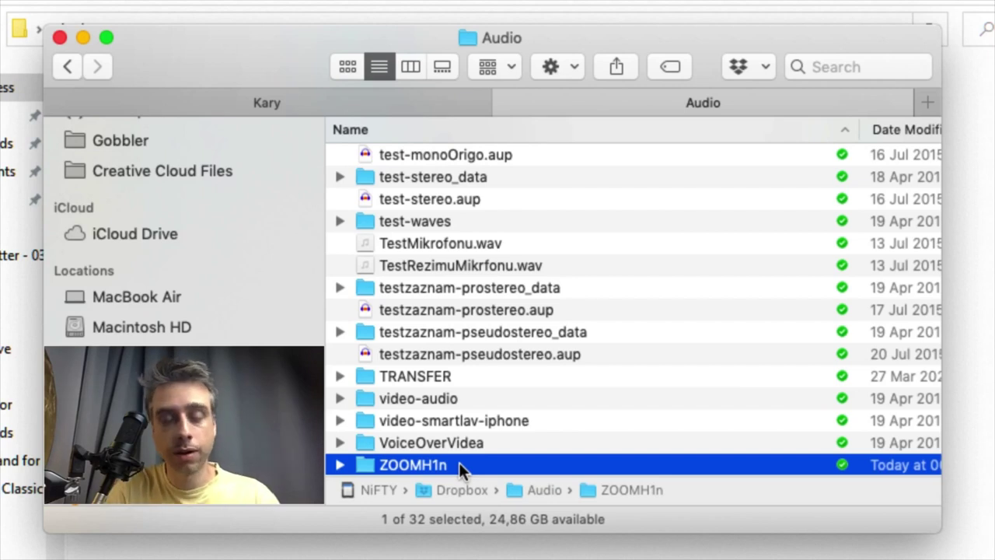
{"action": "scroll", "coordinate": [467, 312], "scroll_direction": "down", "scroll_amount": 2}
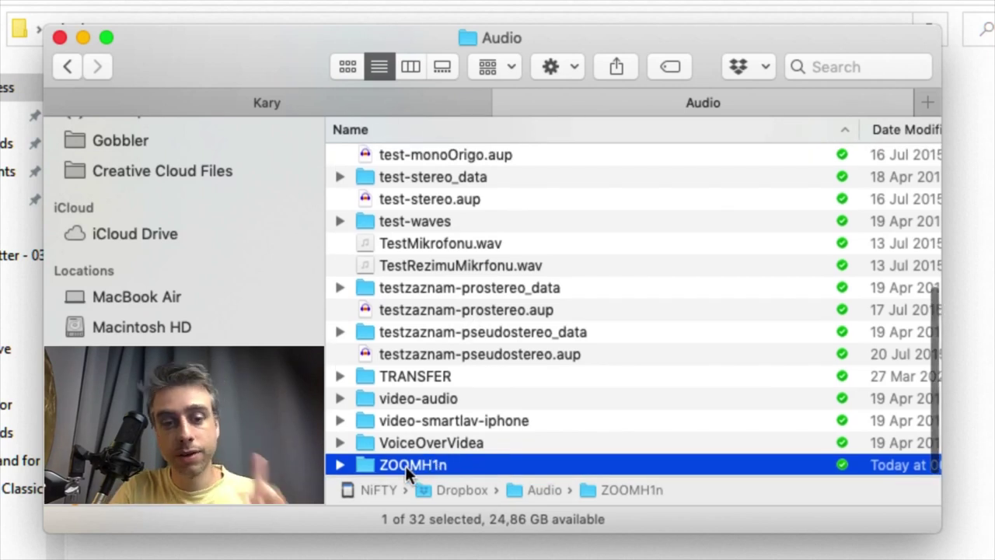
{"action": "double_click", "coordinate": [405, 465]}
Look through the date-named folders in ZOOMH1n and open the newest one, 200630
{"action": "scroll", "coordinate": [485, 261], "scroll_direction": "down", "scroll_amount": 2}
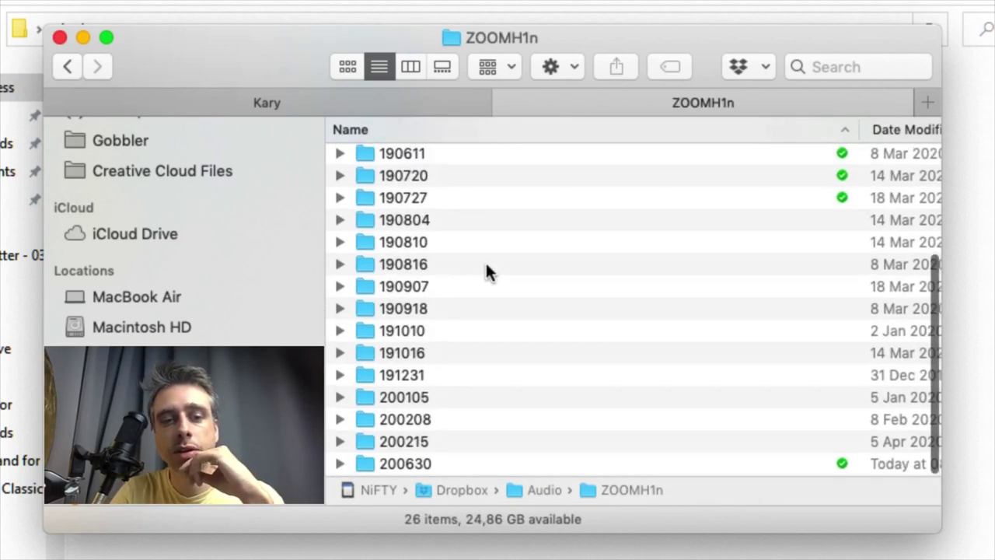
{"action": "left_click", "coordinate": [445, 464]}
{"action": "scroll", "coordinate": [485, 311], "scroll_direction": "up", "scroll_amount": 5}
{"action": "scroll", "coordinate": [487, 295], "scroll_direction": "down", "scroll_amount": 5}
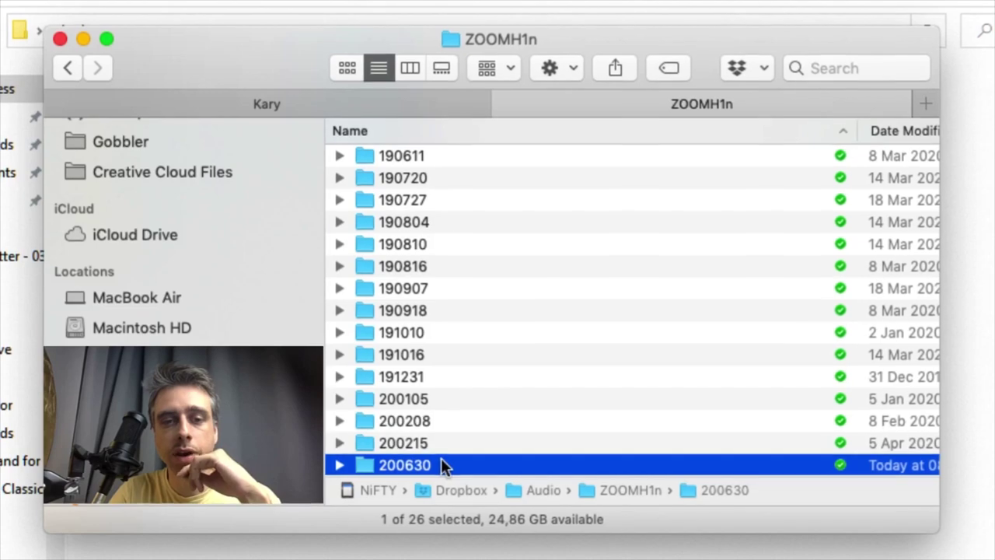
{"action": "double_click", "coordinate": [441, 465]}
Enlarge the Finder window and widen the Name column until the long recording names show in full
{"action": "scroll", "coordinate": [797, 332], "scroll_direction": "up", "scroll_amount": 3}
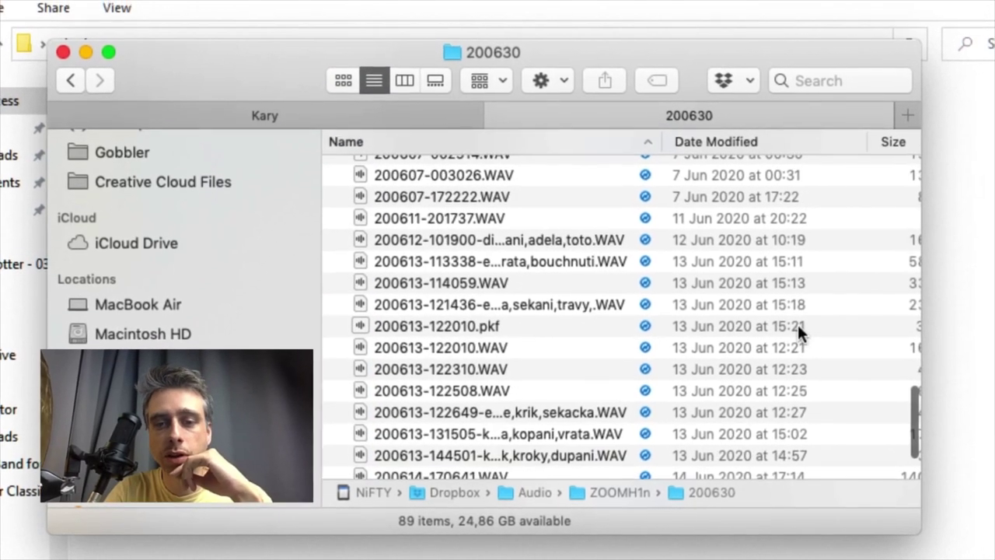
{"action": "left_click_drag", "start_coordinate": [899, 540], "coordinate": [992, 556]}
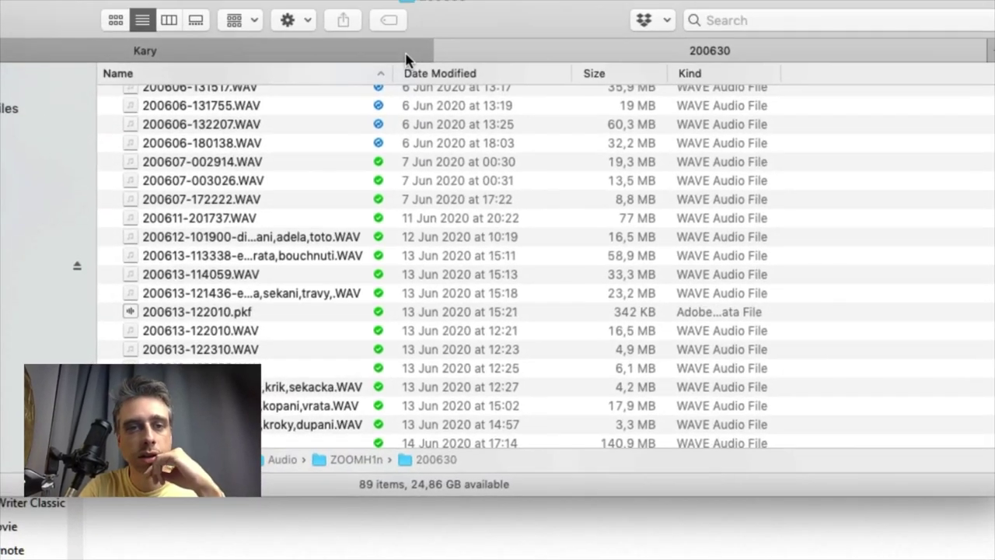
{"action": "left_click_drag", "start_coordinate": [394, 73], "coordinate": [565, 76]}
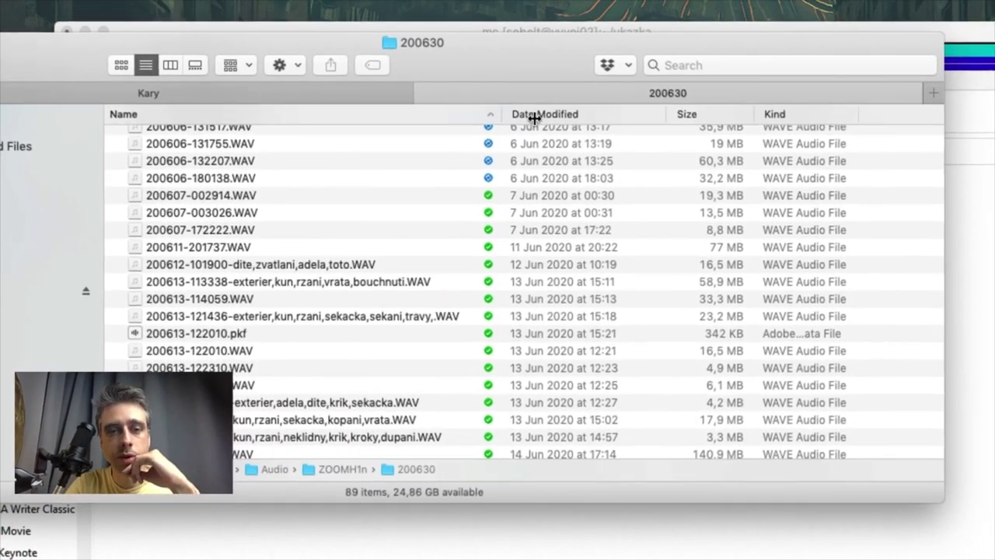
{"action": "left_click_drag", "start_coordinate": [535, 117], "coordinate": [561, 118]}
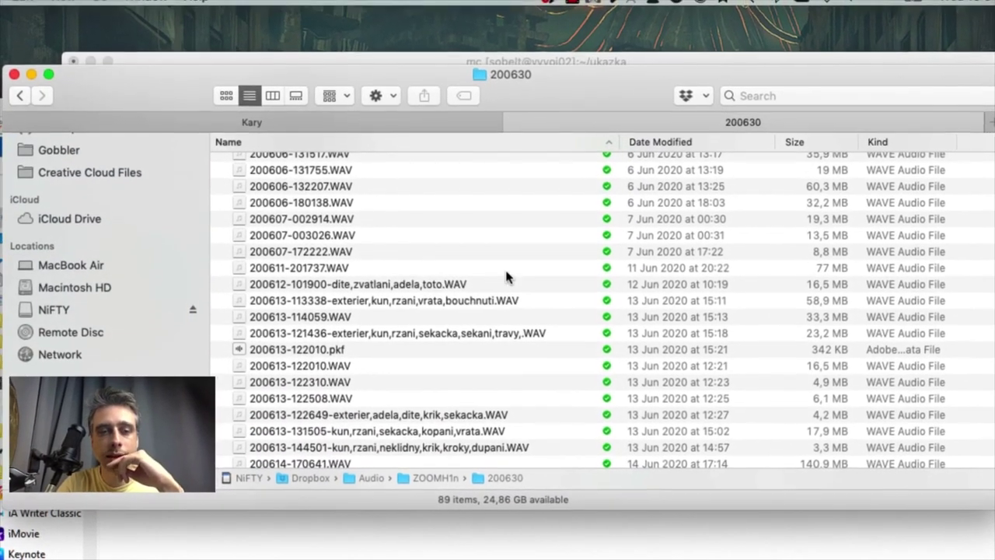
{"action": "scroll", "coordinate": [505, 276], "scroll_direction": "down", "scroll_amount": 2}
{"action": "scroll", "coordinate": [506, 276], "scroll_direction": "down", "scroll_amount": 2}
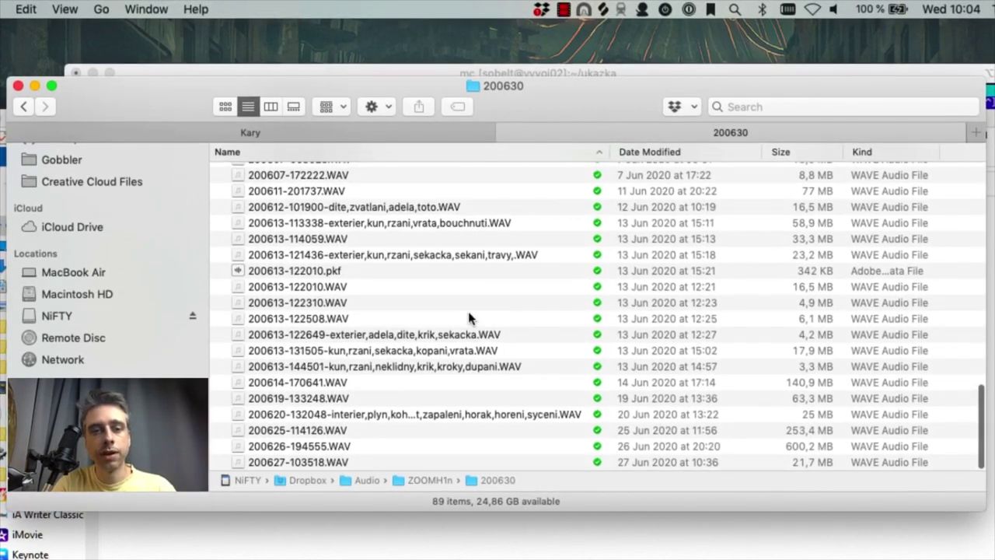
{"action": "left_click", "coordinate": [389, 336]}
{"action": "left_click", "coordinate": [364, 354]}
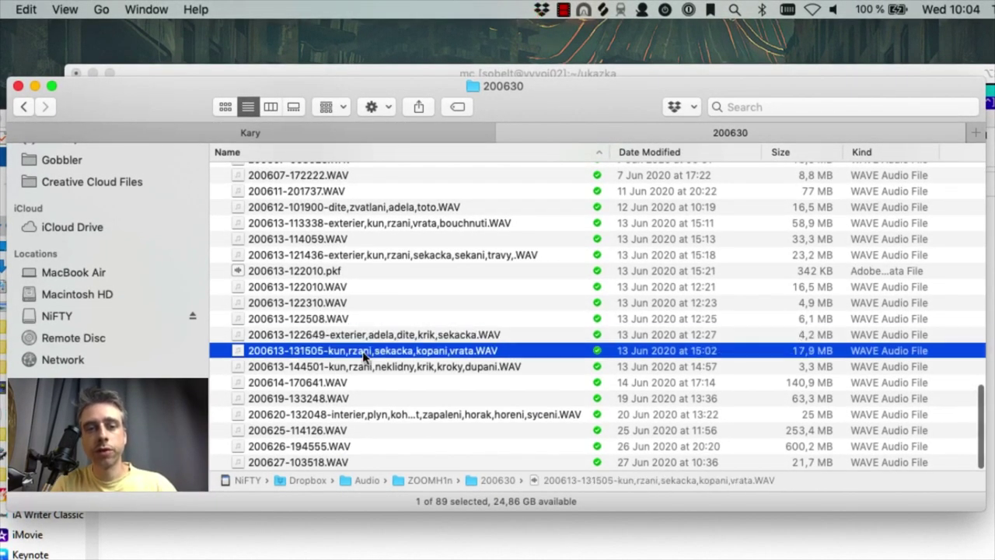
{"action": "left_click", "coordinate": [367, 336]}
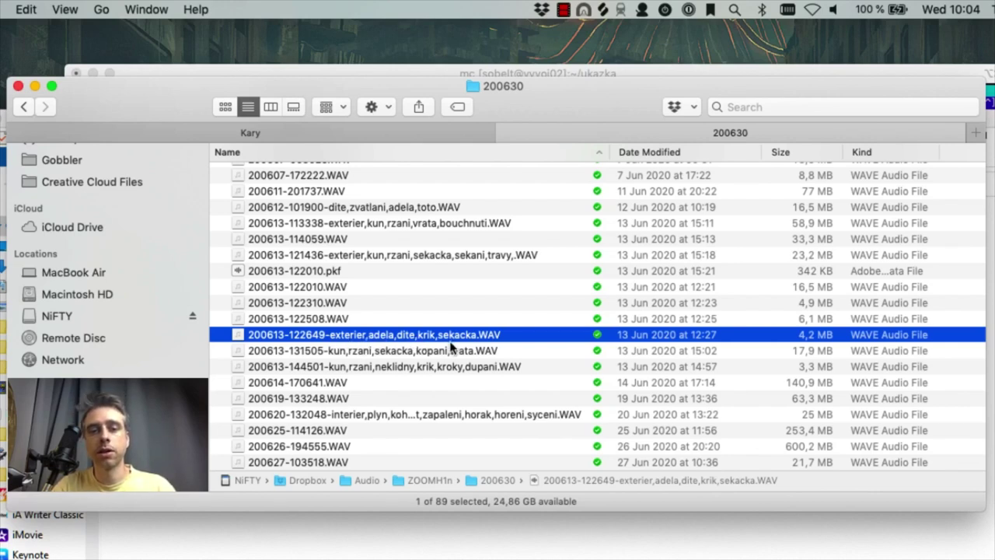
{"action": "left_click", "coordinate": [478, 336]}
{"action": "left_click", "coordinate": [477, 336]}
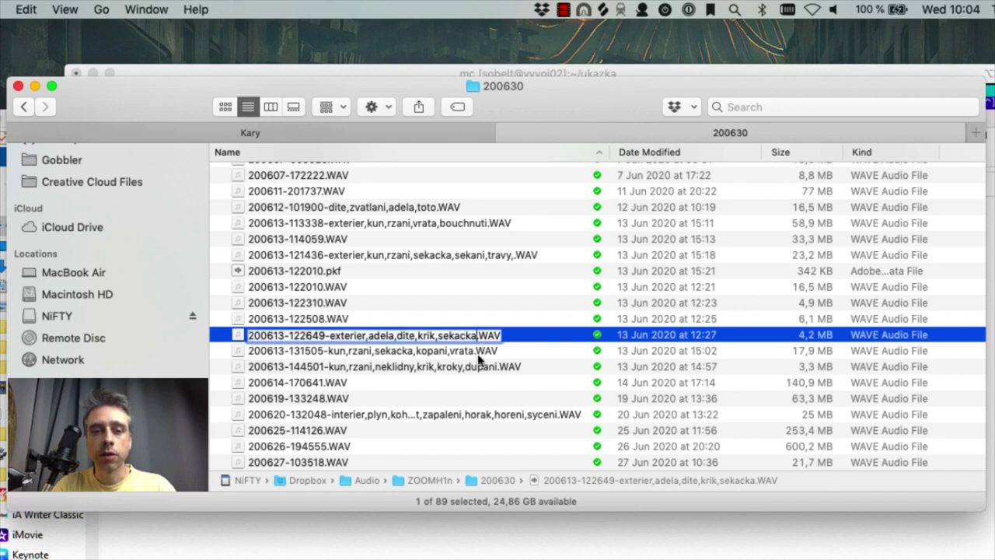
{"action": "type", "text": ",ruchy"}
{"action": "key", "text": "Return"}
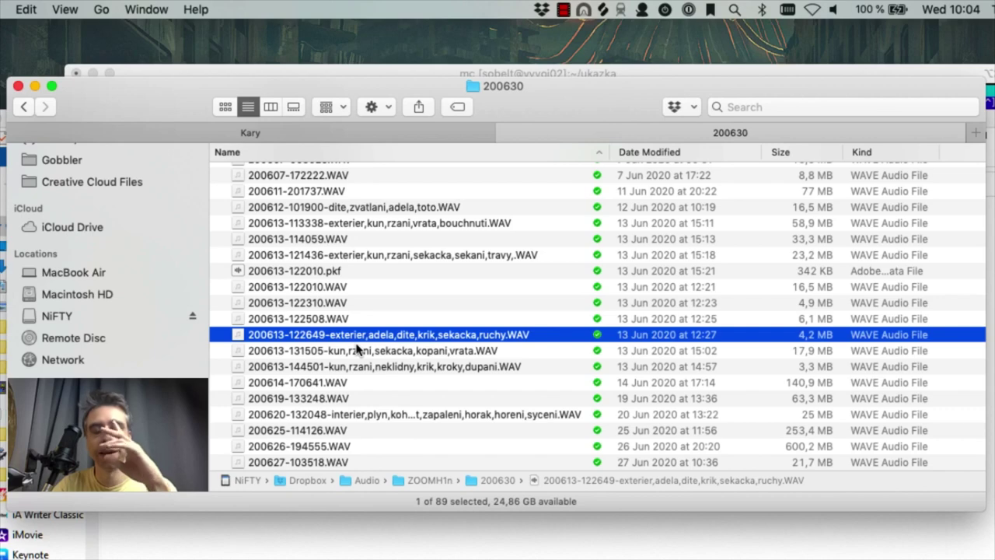
Review the date-and-time names of the recordings throughout the 200630 folder
{"action": "scroll", "coordinate": [357, 350], "scroll_direction": "down", "scroll_amount": 2}
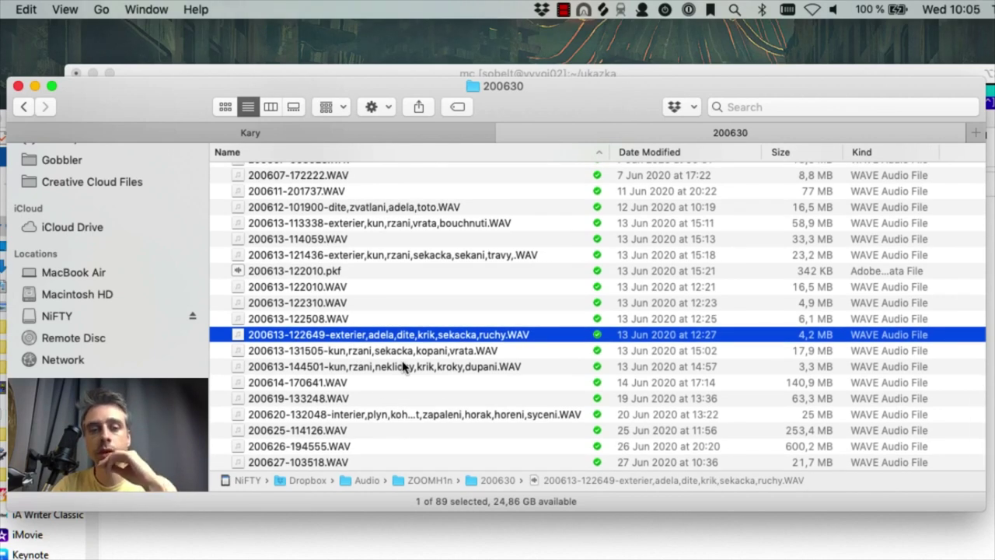
{"action": "scroll", "coordinate": [402, 361], "scroll_direction": "down", "scroll_amount": 2}
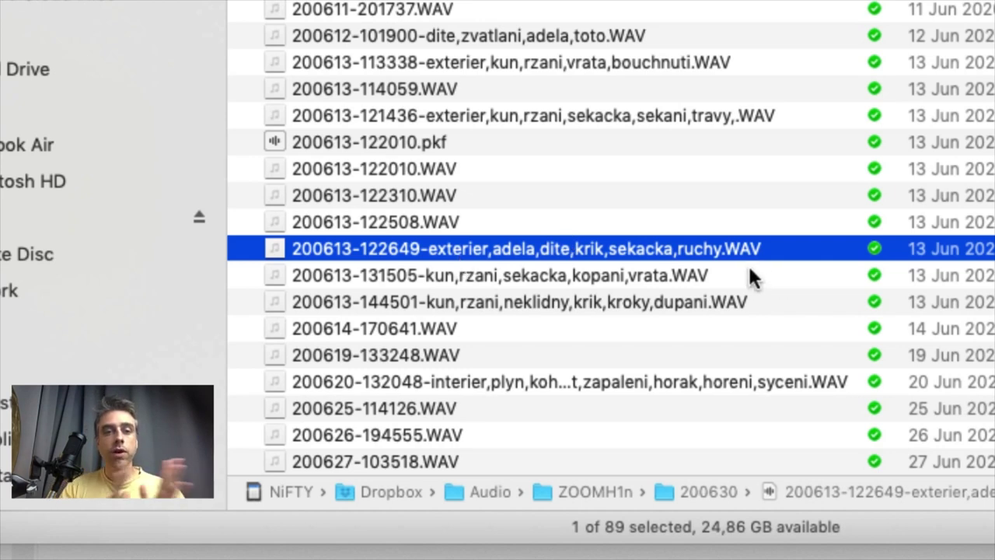
{"action": "scroll", "coordinate": [750, 268], "scroll_direction": "up", "scroll_amount": 5}
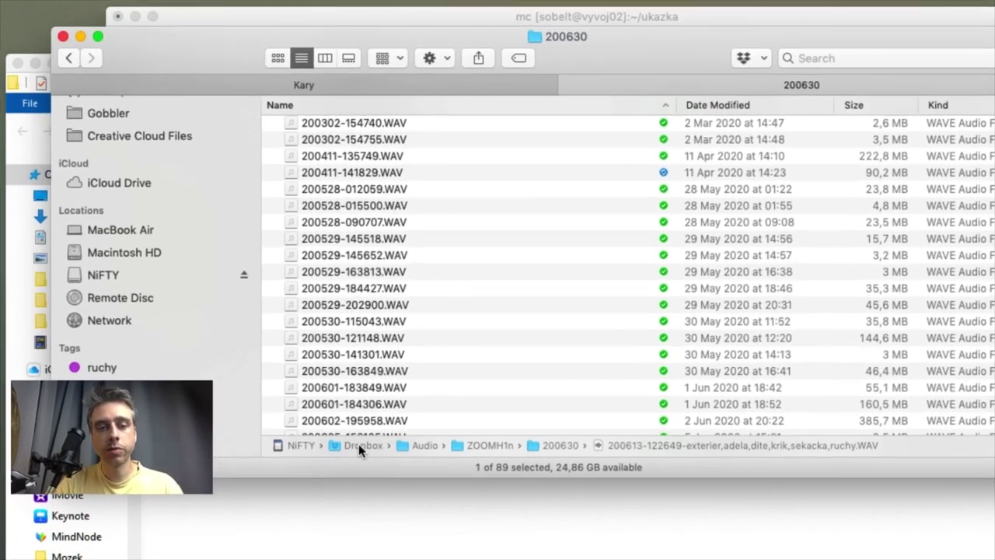
{"action": "double_click", "coordinate": [369, 466]}
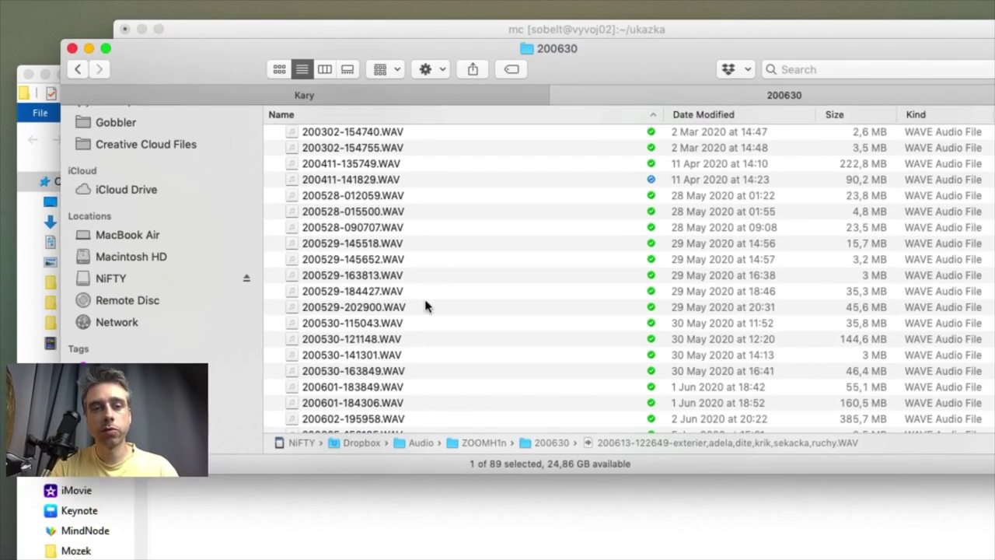
{"action": "scroll", "coordinate": [462, 392], "scroll_direction": "down", "scroll_amount": 8}
{"action": "scroll", "coordinate": [462, 389], "scroll_direction": "up", "scroll_amount": 10}
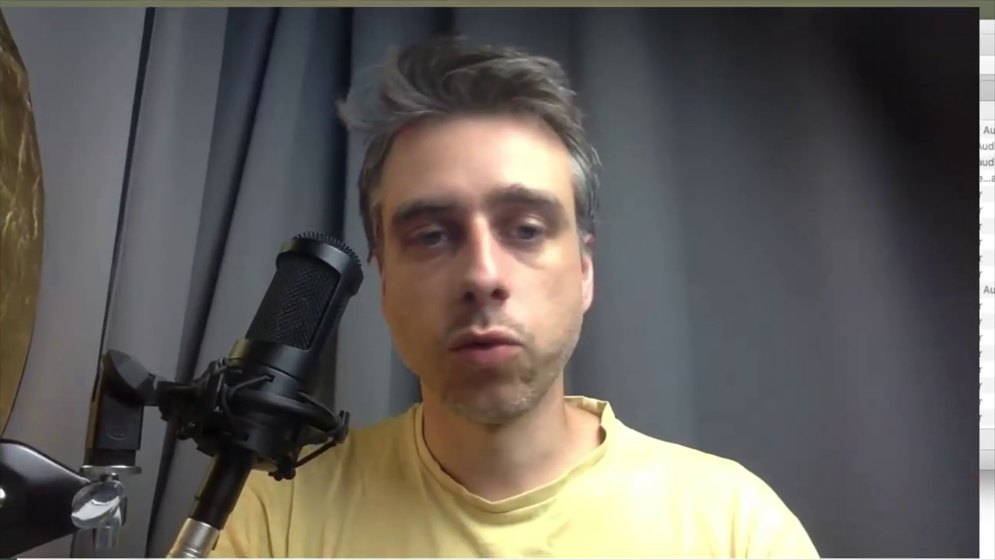